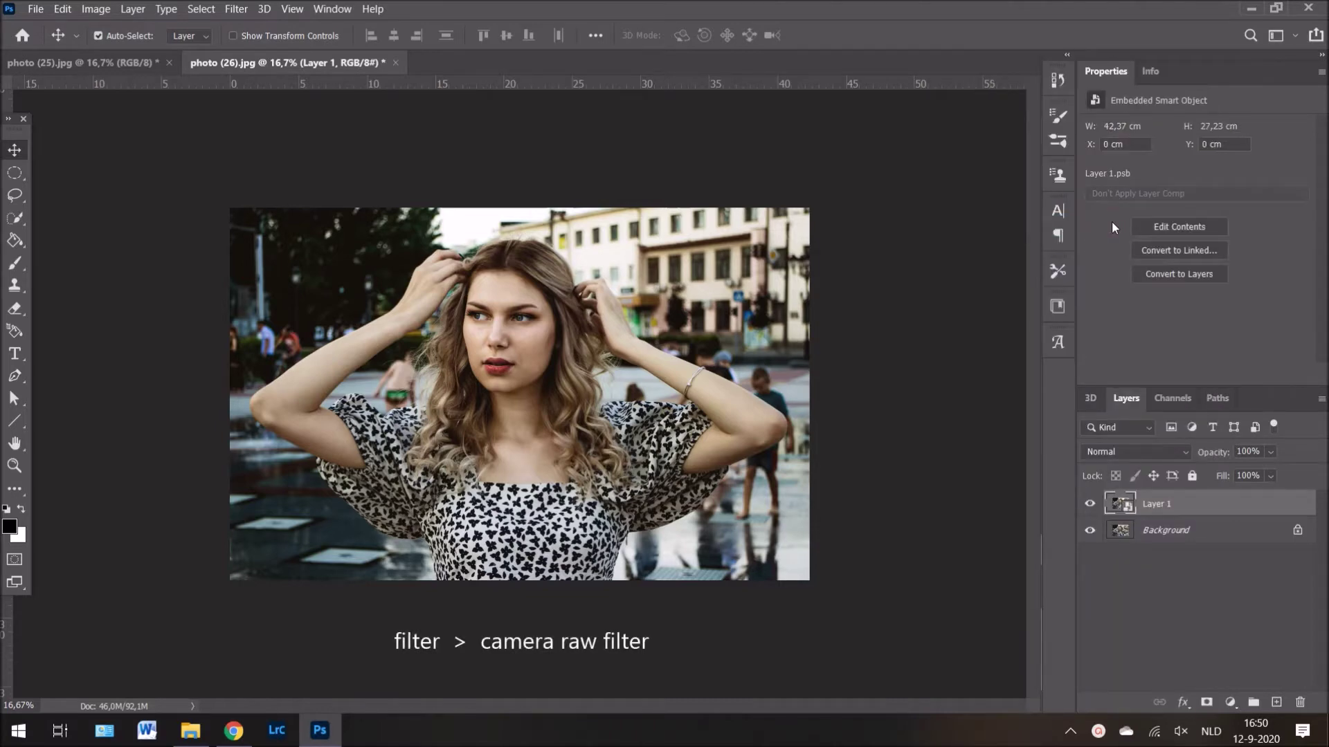
- Open the Camera Raw filter on Layer 1 in full-screen view with the whole photo shown smaller
{"action": "left_click", "coordinate": [236, 9]}
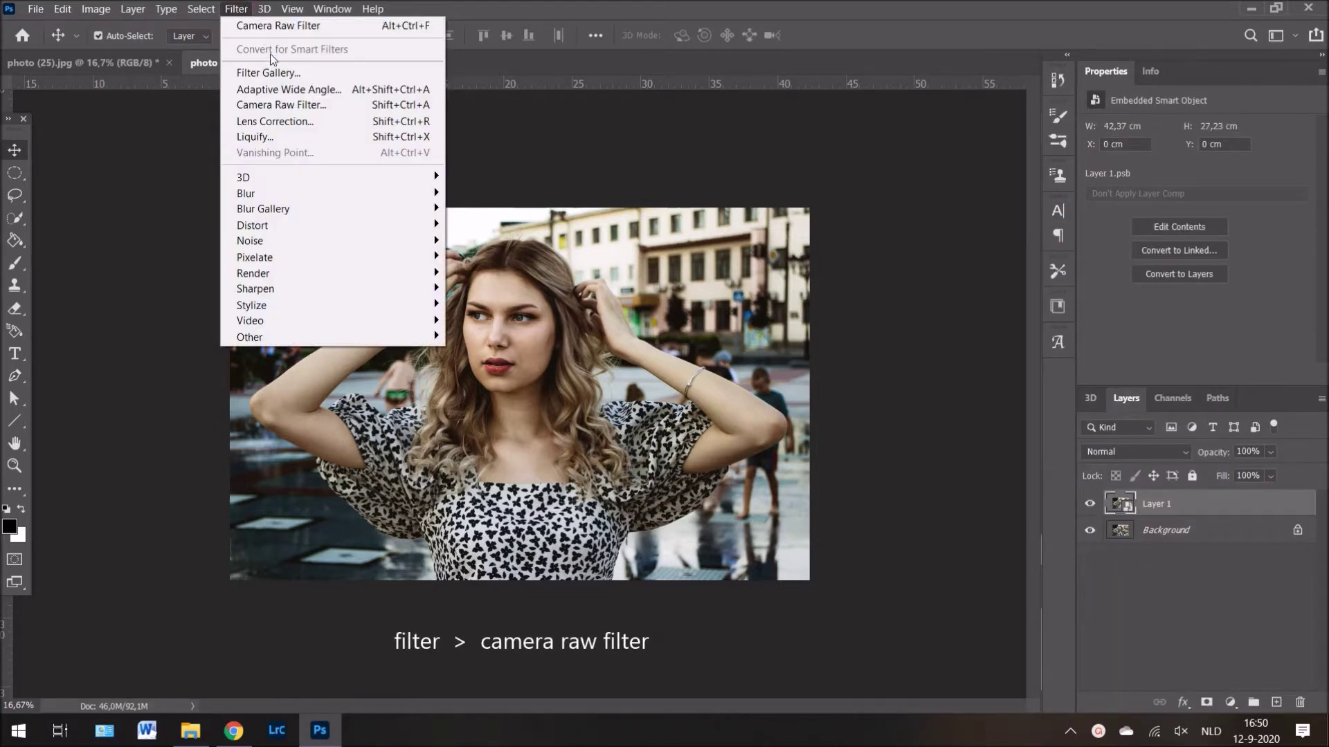
{"action": "left_click", "coordinate": [300, 106]}
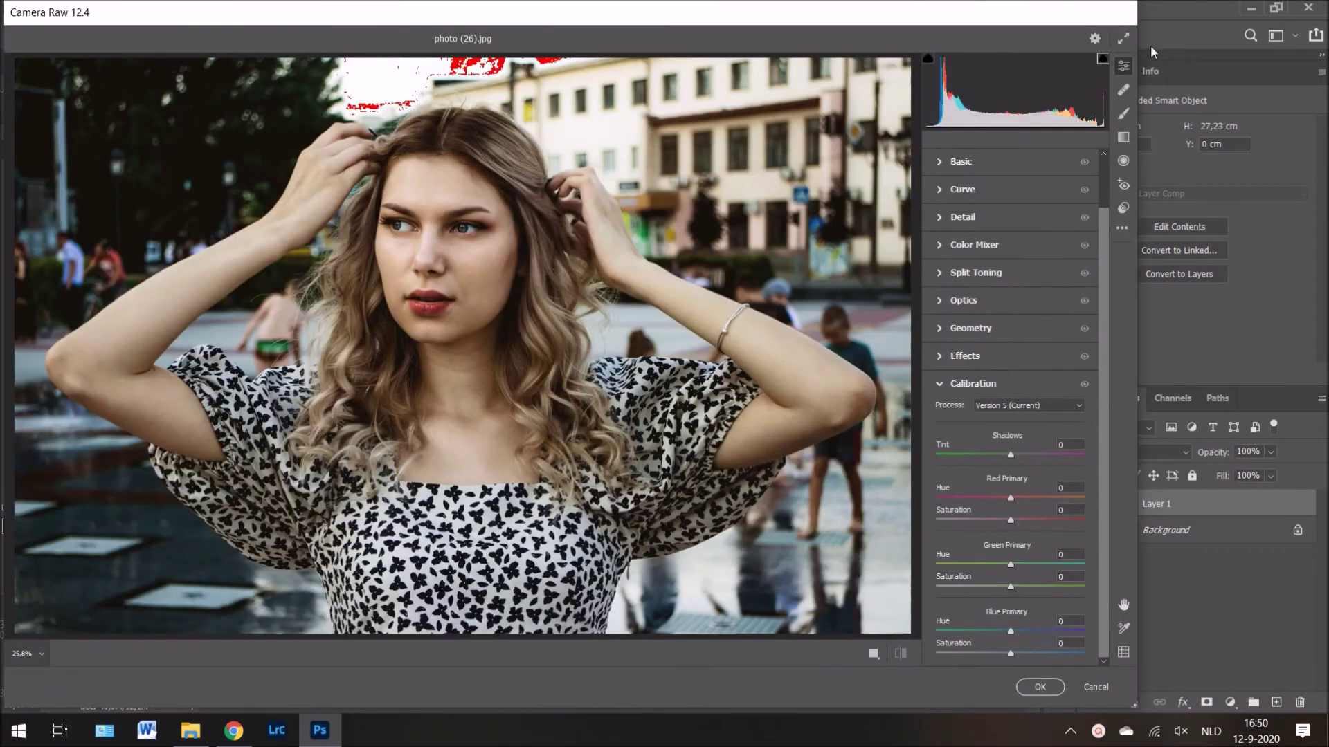
{"action": "left_click", "coordinate": [1125, 42]}
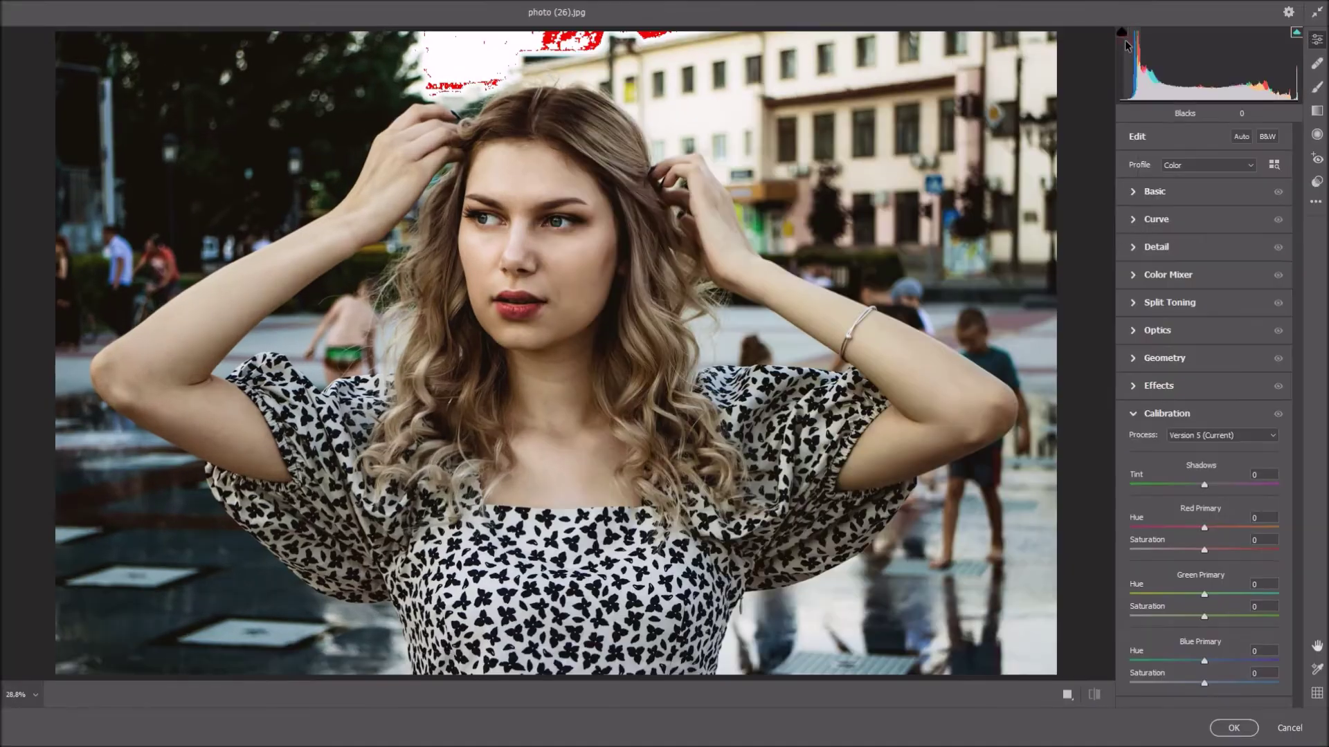
{"action": "key", "text": "ctrl+minus"}
{"action": "key", "text": "ctrl+minus"}
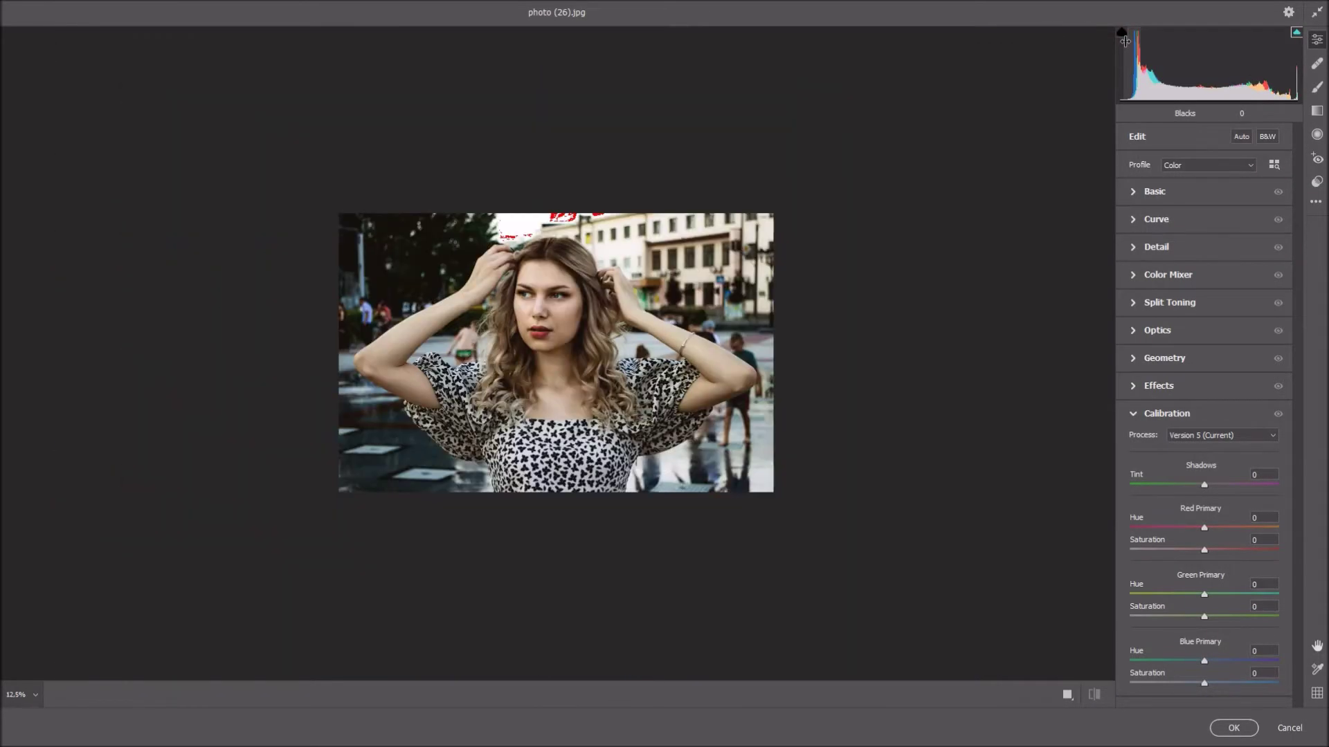
- Set the Basic white balance to temperature +2 and tint +5
{"action": "left_click", "coordinate": [1135, 193]}
{"action": "type", "text": "2"}
{"action": "key", "text": "Return"}
{"action": "type", "text": "5"}
{"action": "key", "text": "Return"}
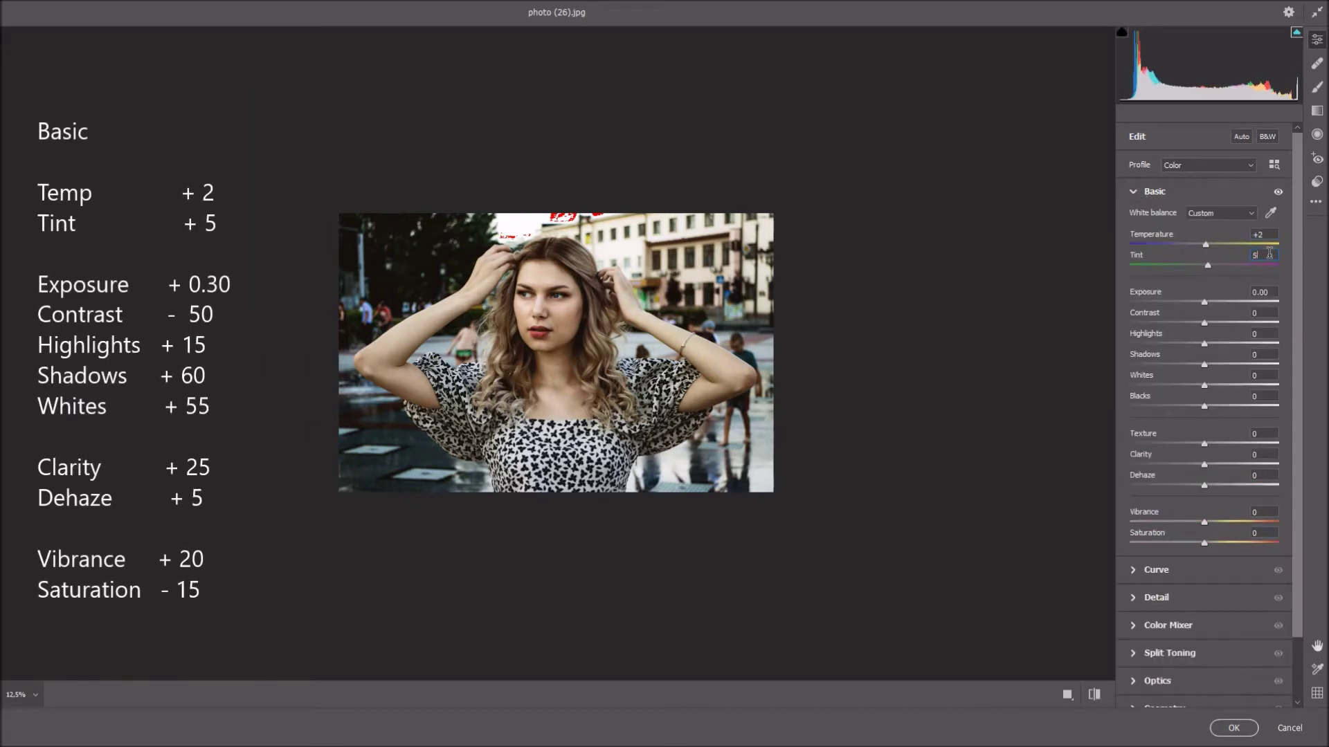
- Set the exposure to +0.30 and the contrast to -50, with the highlight clipping warning turned off
{"action": "left_click", "coordinate": [1270, 289]}
{"action": "type", "text": "0.3"}
{"action": "key", "text": "Return"}
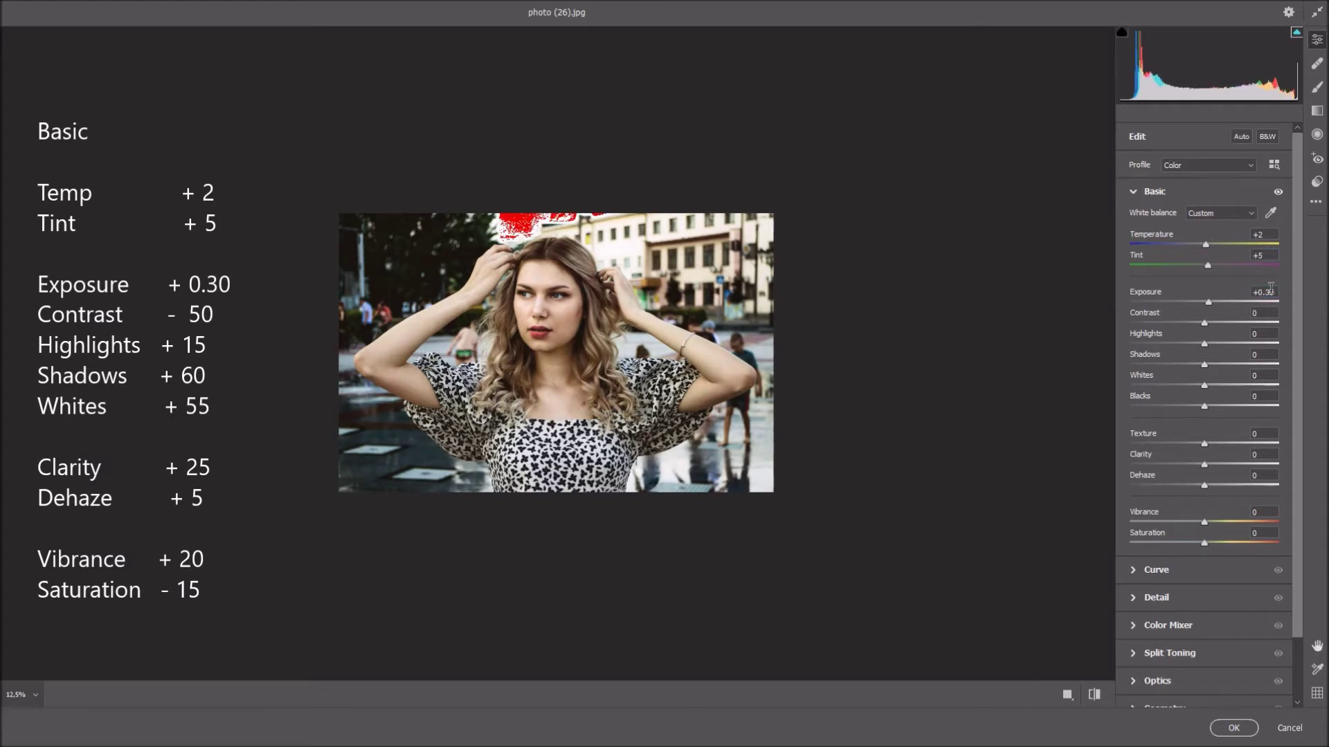
{"action": "key", "text": "o"}
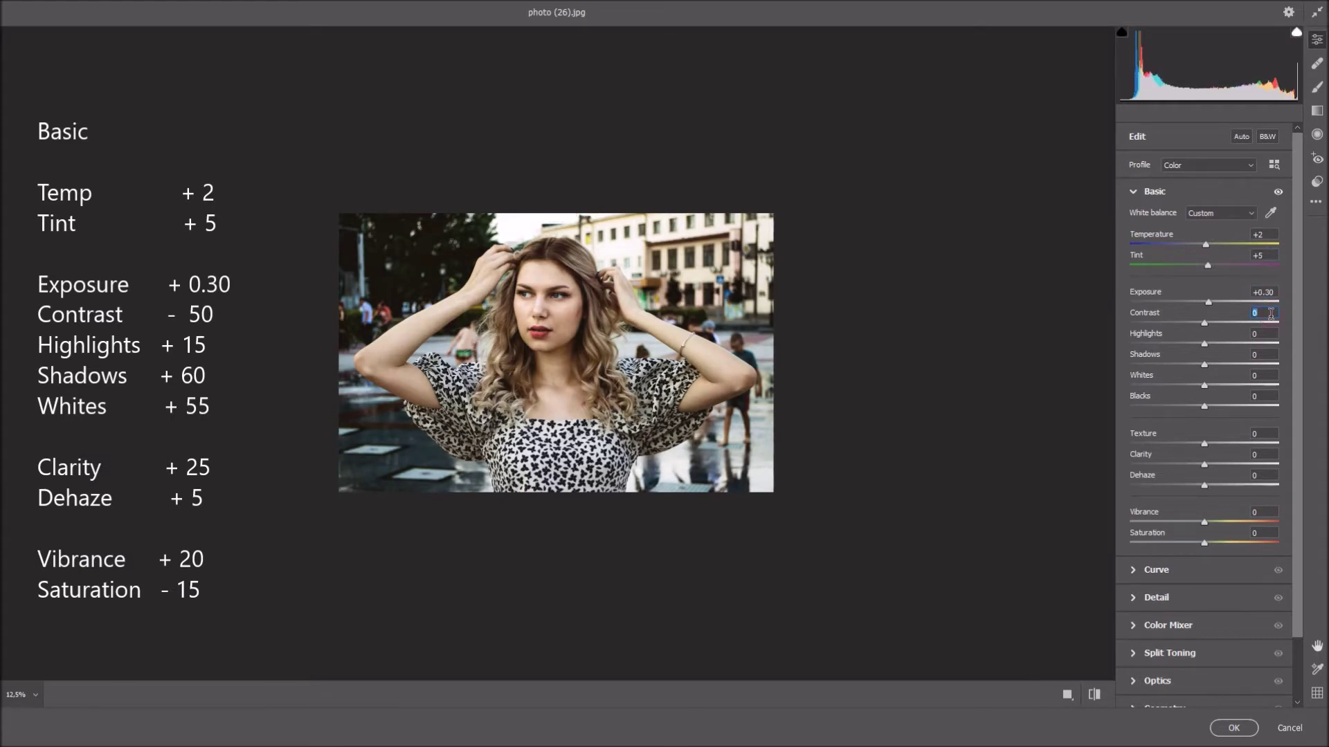
{"action": "type", "text": "-50"}
{"action": "key", "text": "Return"}
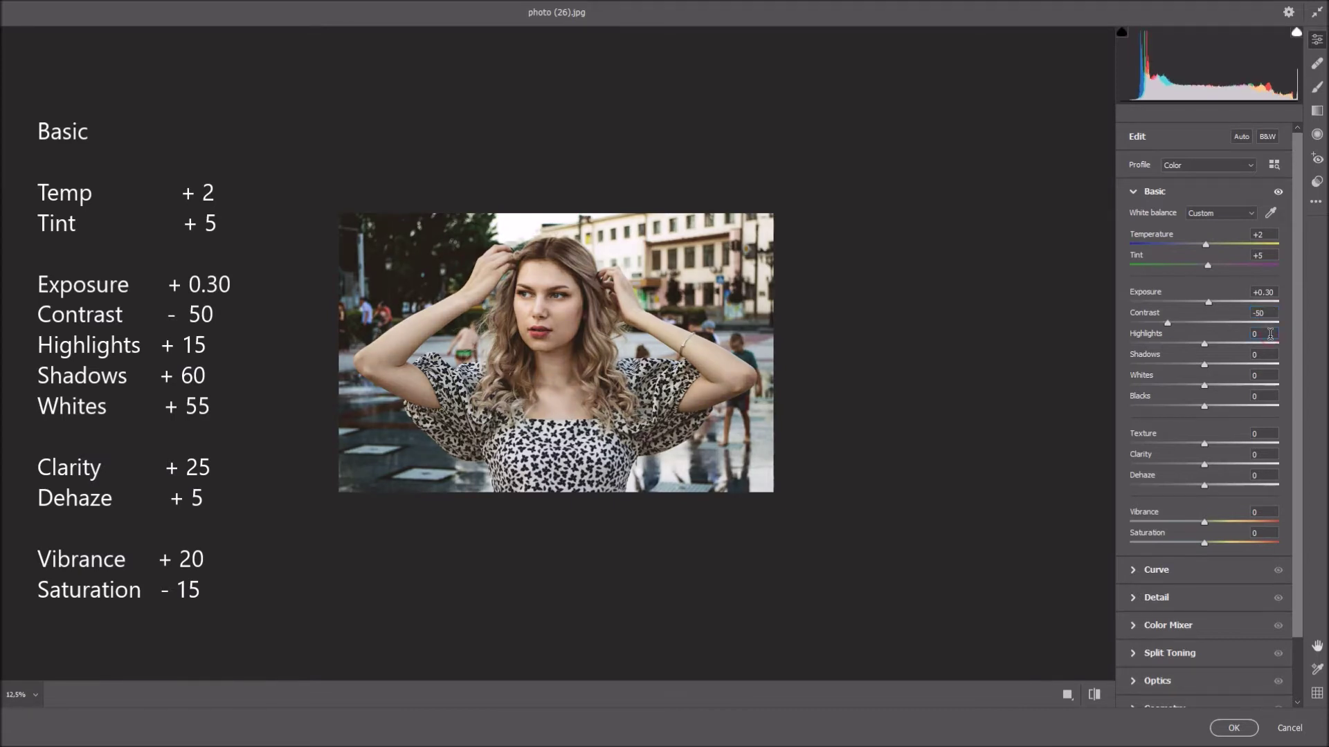
- Set the Basic highlights to +15, shadows to +60 and whites to +55
{"action": "type", "text": "15"}
{"action": "key", "text": "Return"}
{"action": "type", "text": "60"}
{"action": "key", "text": "Return"}
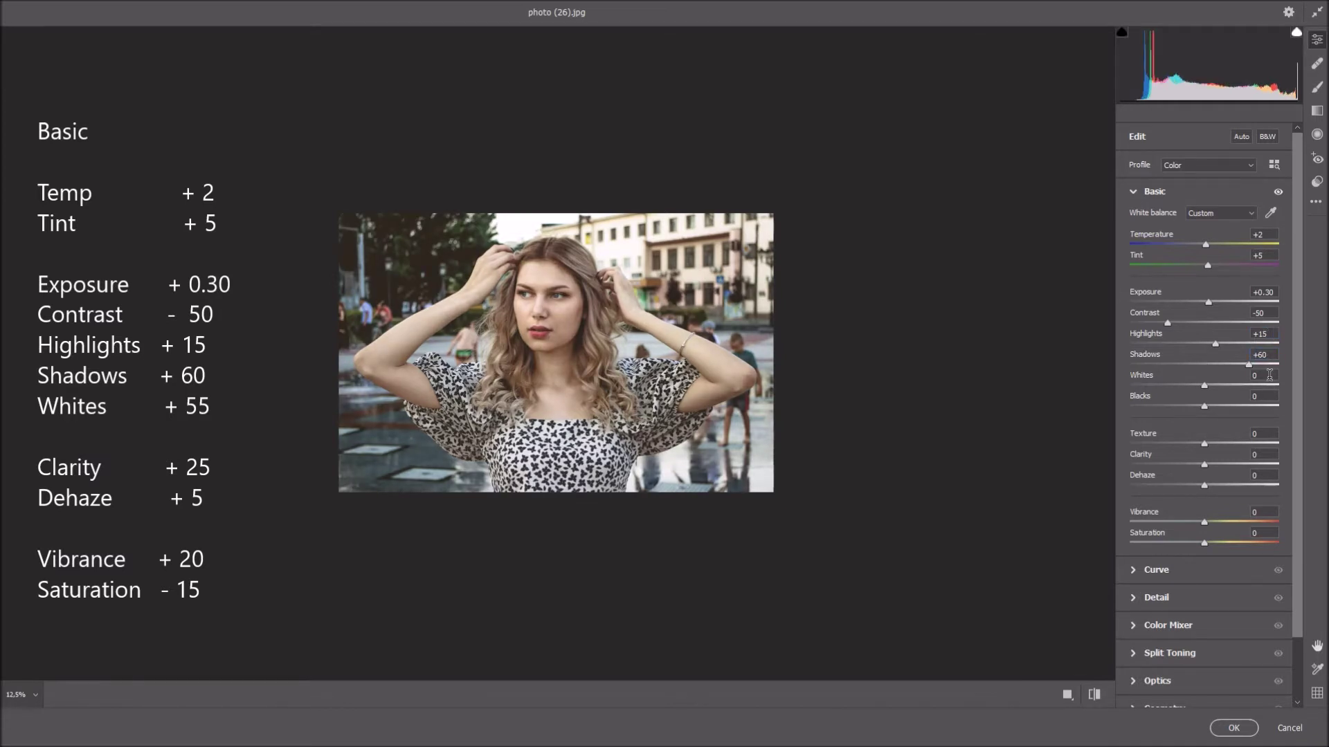
{"action": "type", "text": "55"}
{"action": "key", "text": "Return"}
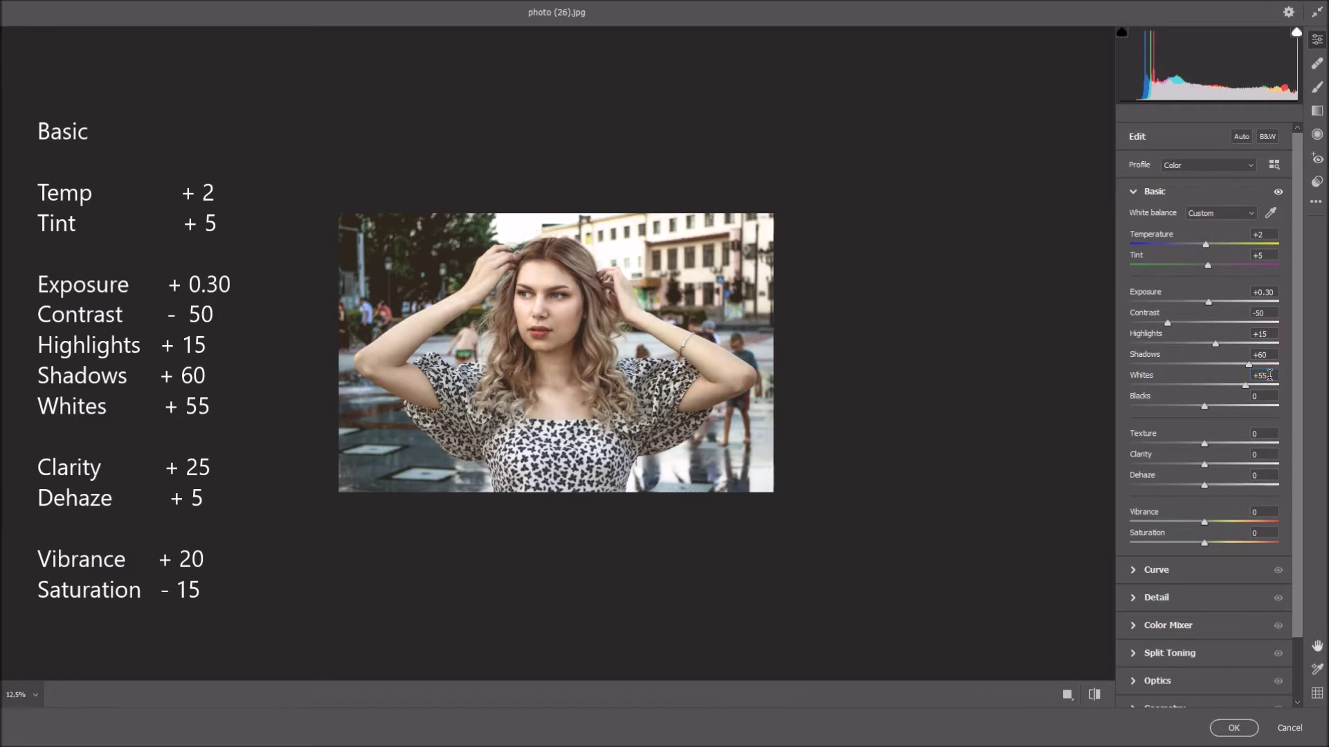
- Set the clarity to +25 and the dehaze to +5
{"action": "left_click", "coordinate": [1275, 455]}
{"action": "type", "text": "25"}
{"action": "key", "text": "Return"}
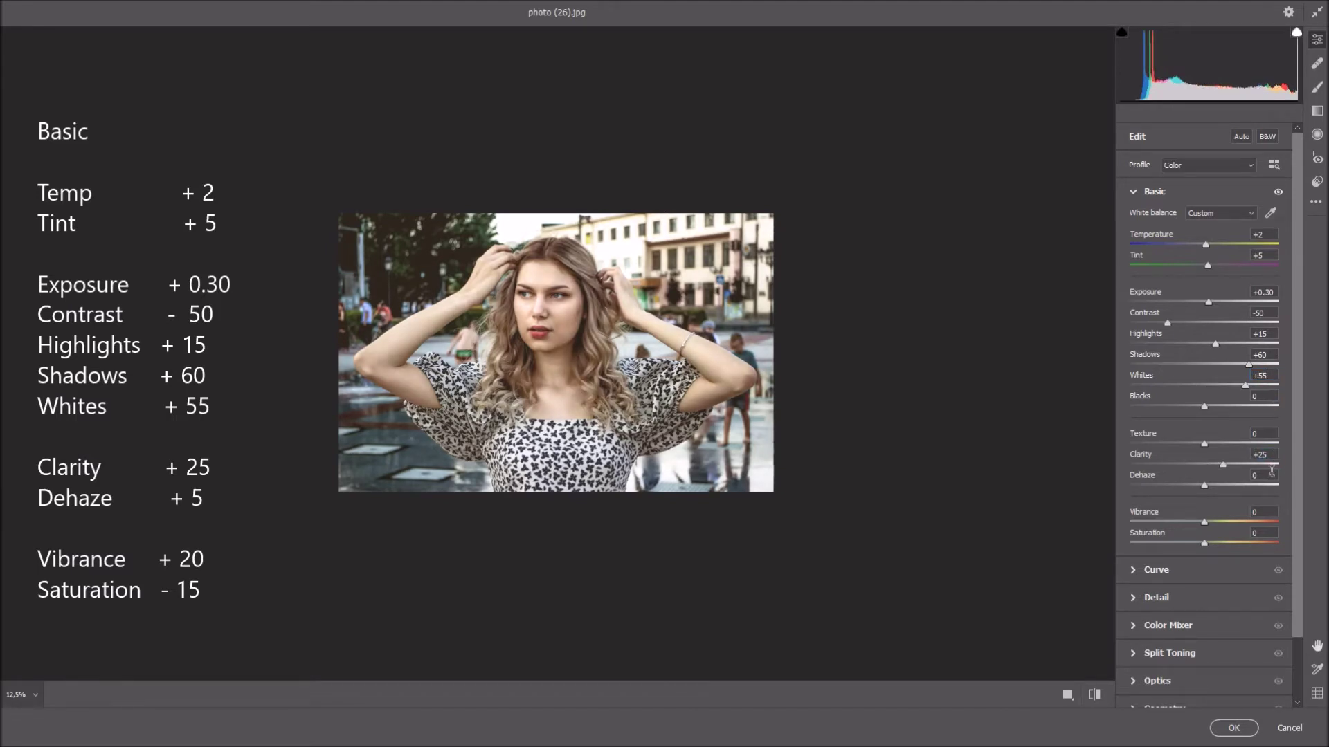
{"action": "type", "text": "5"}
{"action": "key", "text": "Return"}
- Set the vibrance to +20 and the overall saturation to -15, then collapse the Basic settings
{"action": "type", "text": "20"}
{"action": "key", "text": "Return"}
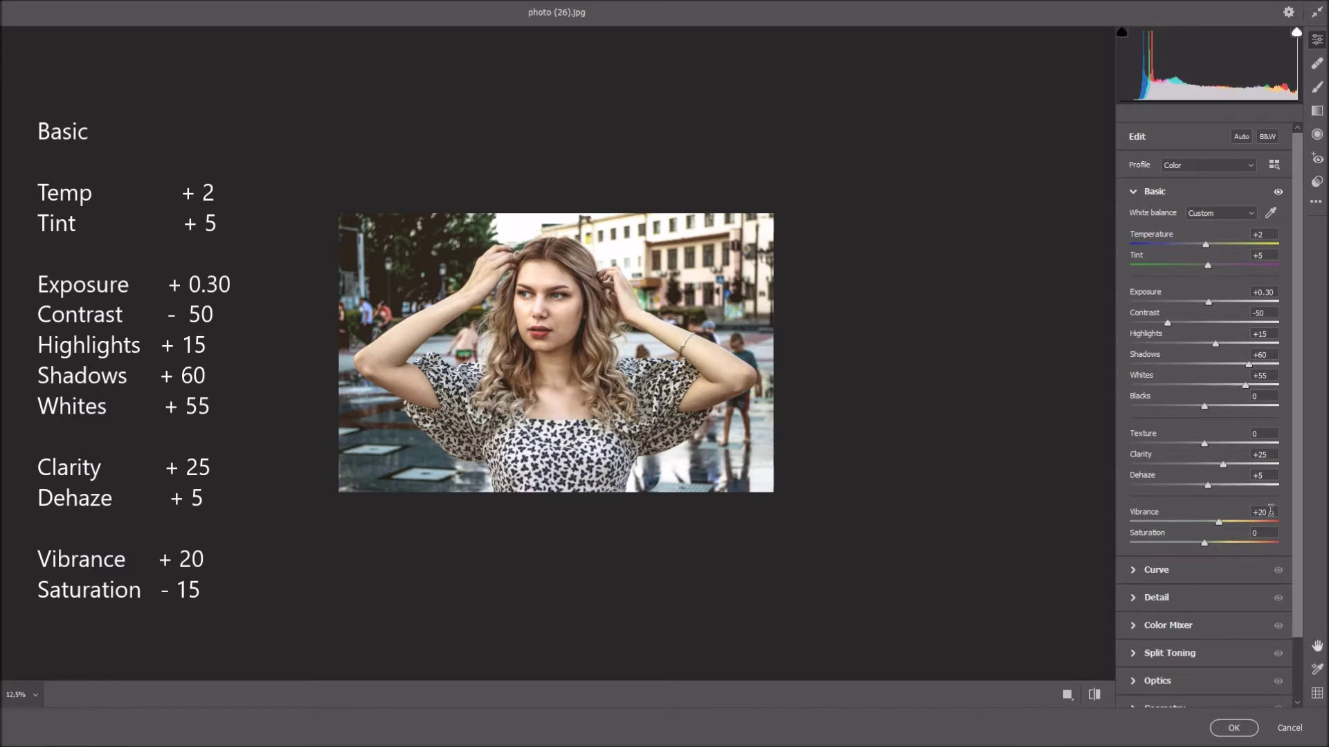
{"action": "left_click", "coordinate": [1271, 531]}
{"action": "type", "text": "-15"}
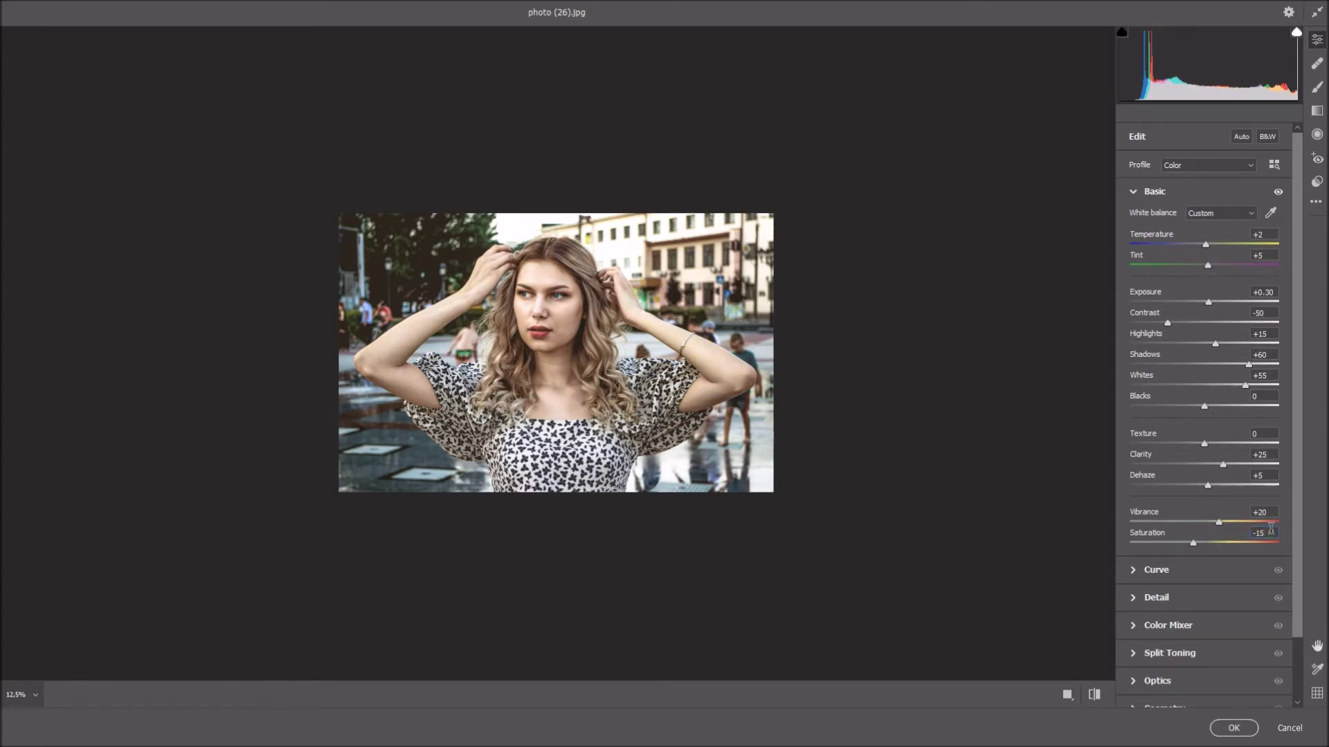
{"action": "left_click", "coordinate": [1133, 192]}
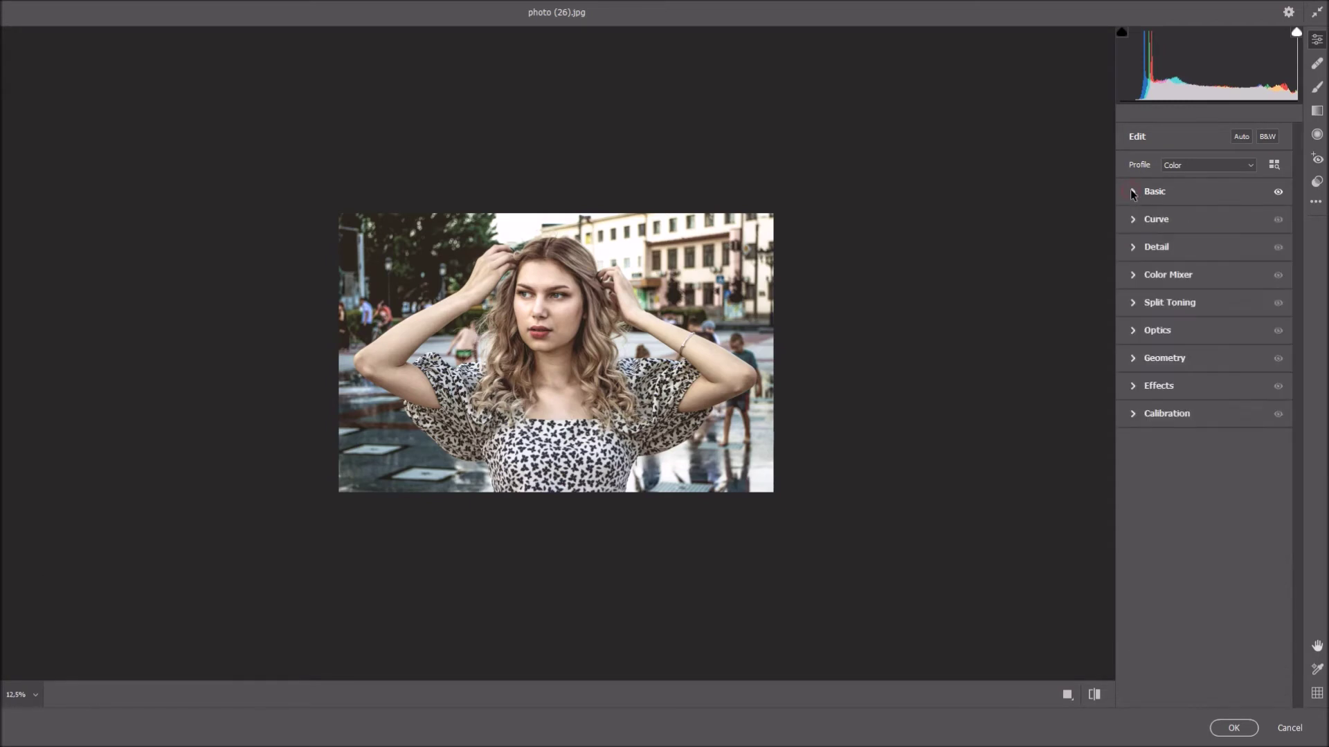
- In the Color Mixer saturation settings, set reds to +35 and oranges to +20
{"action": "left_click", "coordinate": [1134, 275]}
{"action": "left_click", "coordinate": [1179, 318]}
{"action": "left_click", "coordinate": [1271, 342]}
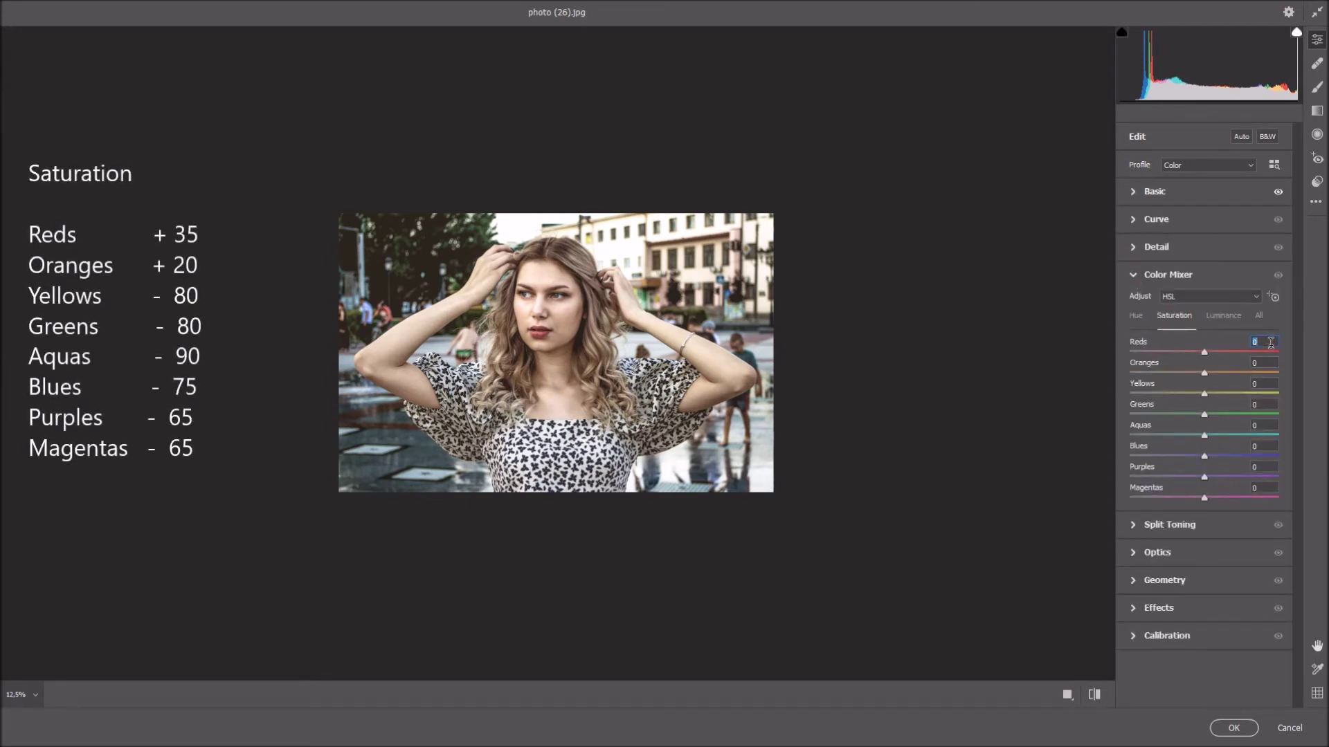
{"action": "type", "text": "35"}
{"action": "key", "text": "Tab"}
{"action": "type", "text": "20"}
- Lower the Color Mixer saturation of yellows to -80, greens to -80 and aquas to -90
{"action": "left_click", "coordinate": [1268, 384]}
{"action": "key", "text": "BackSpace"}
{"action": "type", "text": "-80"}
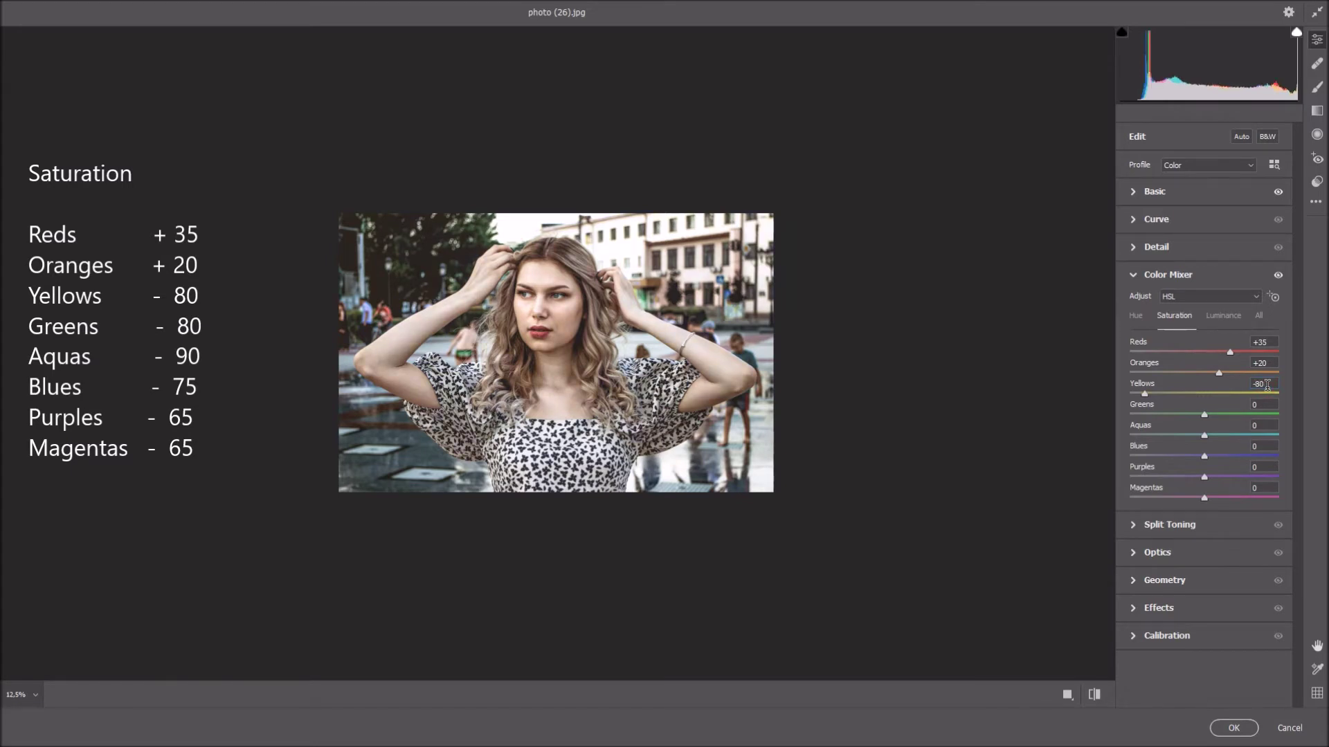
{"action": "type", "text": "-80"}
{"action": "left_click", "coordinate": [1268, 424]}
{"action": "type", "text": "-90"}
- Lower the Color Mixer saturation of blues to -75, purples to -65 and magentas to -65
{"action": "left_click", "coordinate": [1269, 445]}
{"action": "type", "text": "-75"}
{"action": "left_click", "coordinate": [1271, 467]}
{"action": "type", "text": "-65"}
{"action": "left_click", "coordinate": [1272, 488]}
{"action": "type", "text": "-65"}
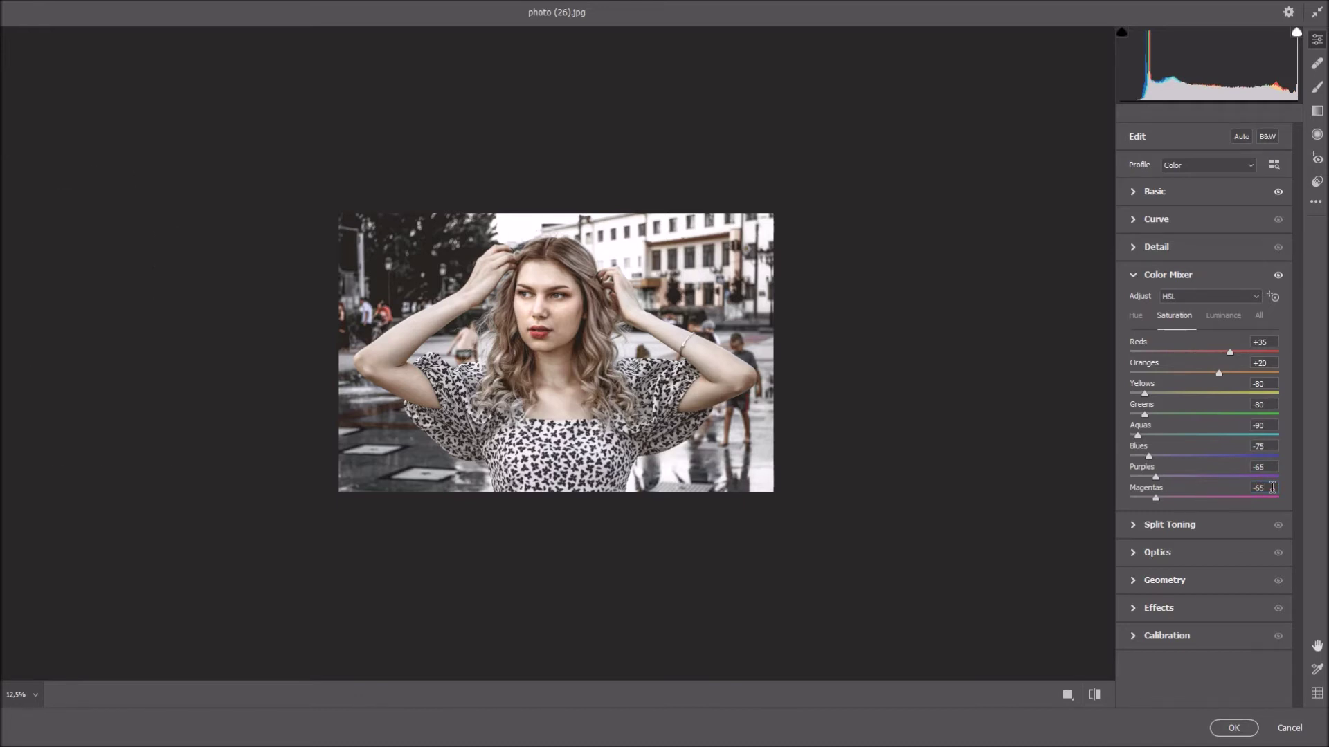
- Set the Color Mixer luminance of greens to +20, oranges to -5 and blues to +10
{"action": "left_click", "coordinate": [1224, 315]}
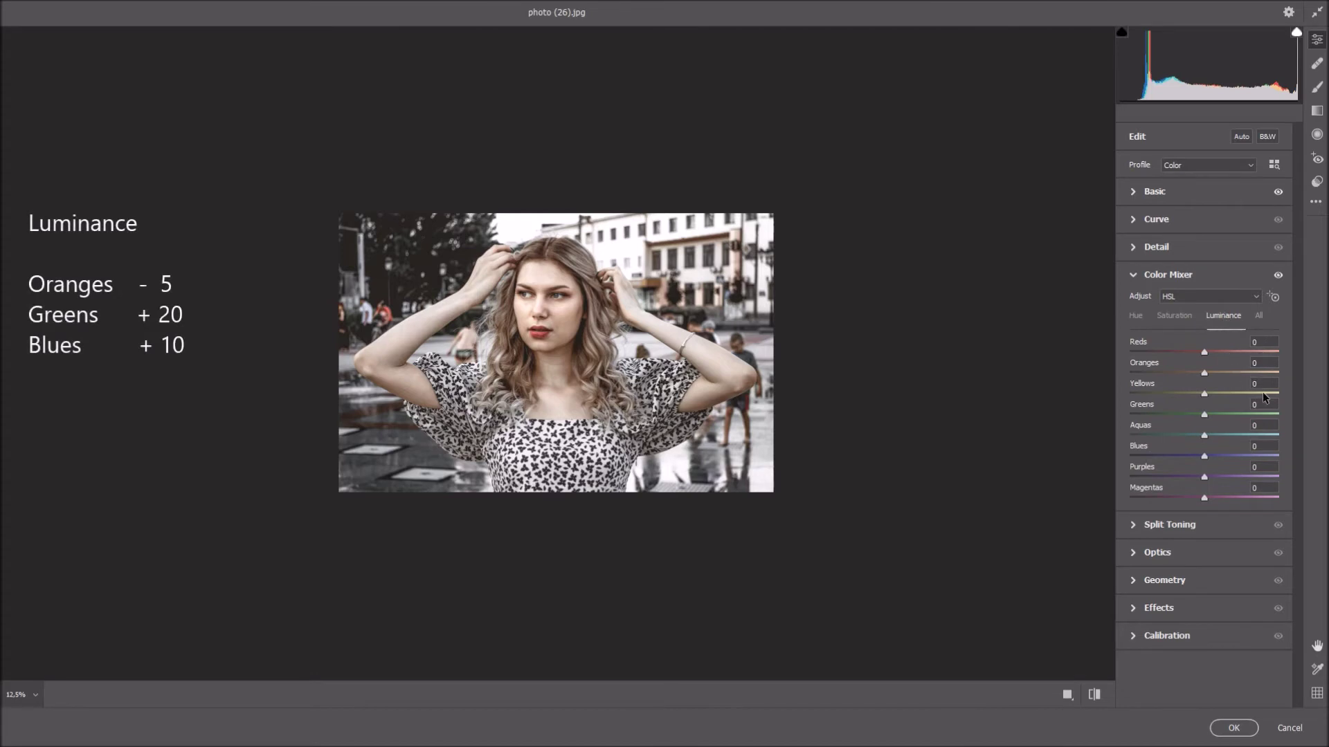
{"action": "type", "text": "20"}
{"action": "key", "text": "Return"}
{"action": "type", "text": "-5"}
{"action": "left_click", "coordinate": [1267, 446]}
{"action": "type", "text": "10"}
{"action": "key", "text": "Return"}
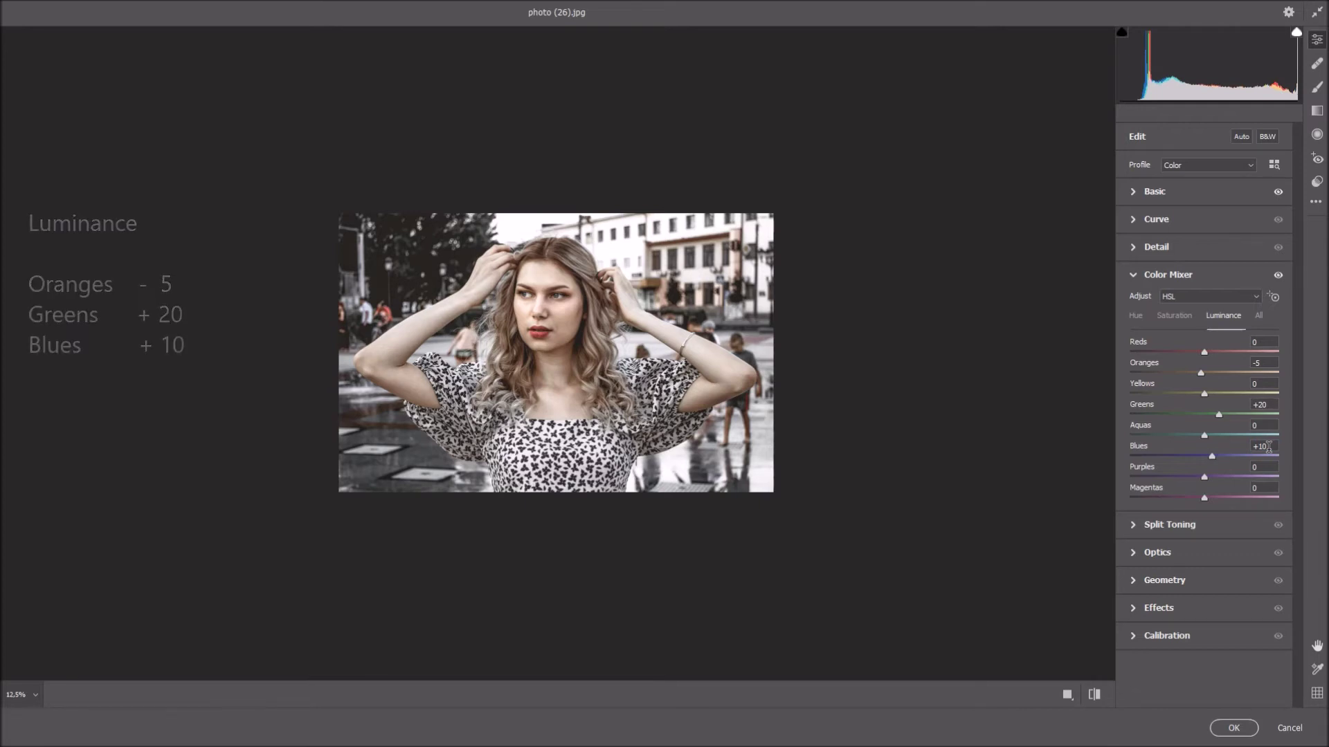
- In the Calibration settings, set the Red Primary hue to +10, the Green Primary hue to +10 and its saturation to +25
{"action": "left_click", "coordinate": [1132, 636]}
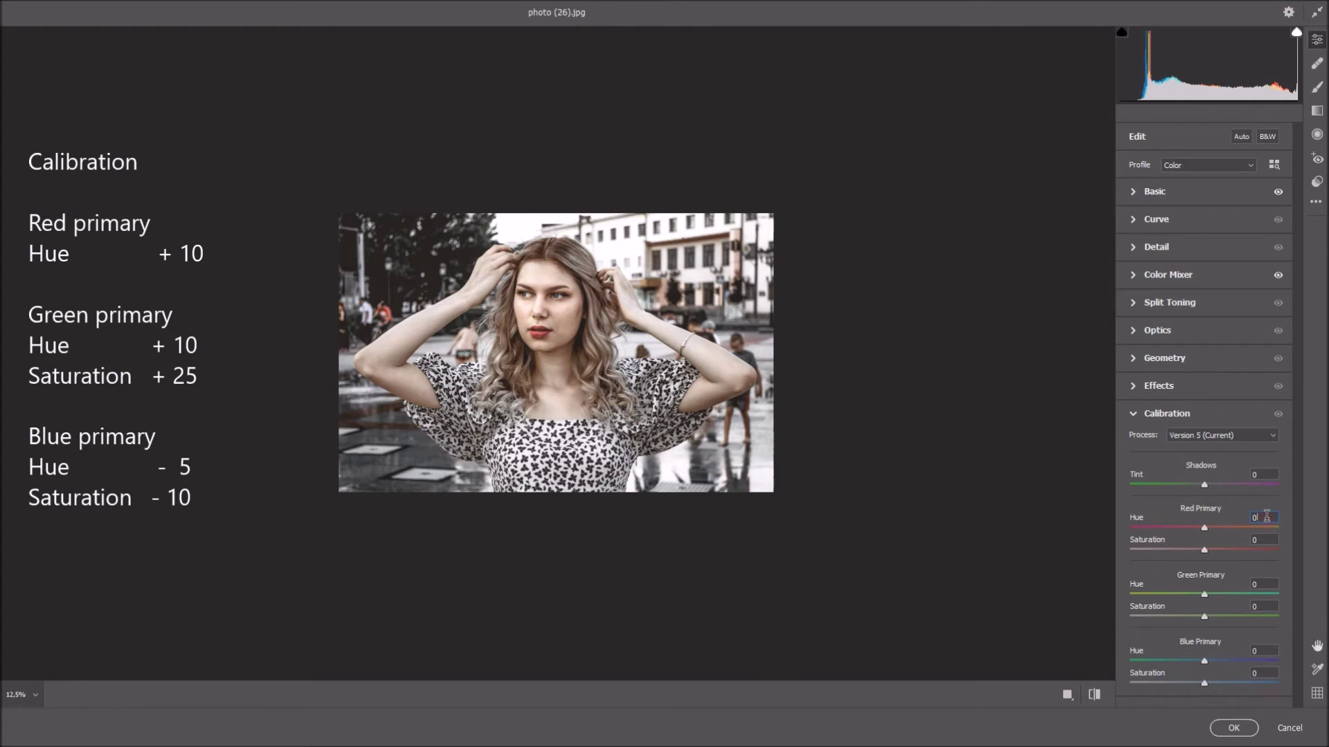
{"action": "type", "text": "10"}
{"action": "key", "text": "Return"}
{"action": "left_click", "coordinate": [1267, 581]}
{"action": "type", "text": "10"}
{"action": "key", "text": "Return"}
{"action": "left_click", "coordinate": [1267, 606]}
{"action": "key", "text": "Return"}
- Set the Blue Primary hue to -5 and saturation to -10, and compare the before and after views
{"action": "left_click", "coordinate": [1268, 649]}
{"action": "type", "text": "-5"}
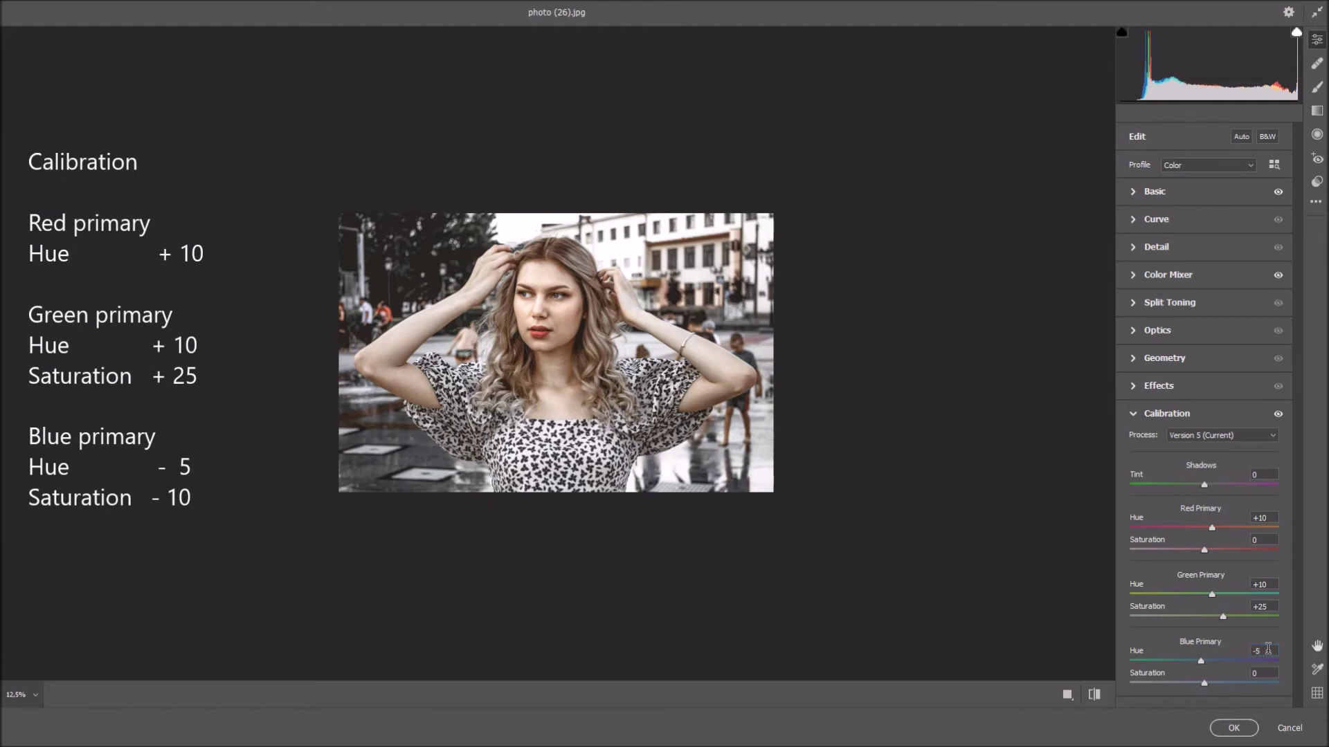
{"action": "left_click", "coordinate": [1268, 670]}
{"action": "type", "text": "-10"}
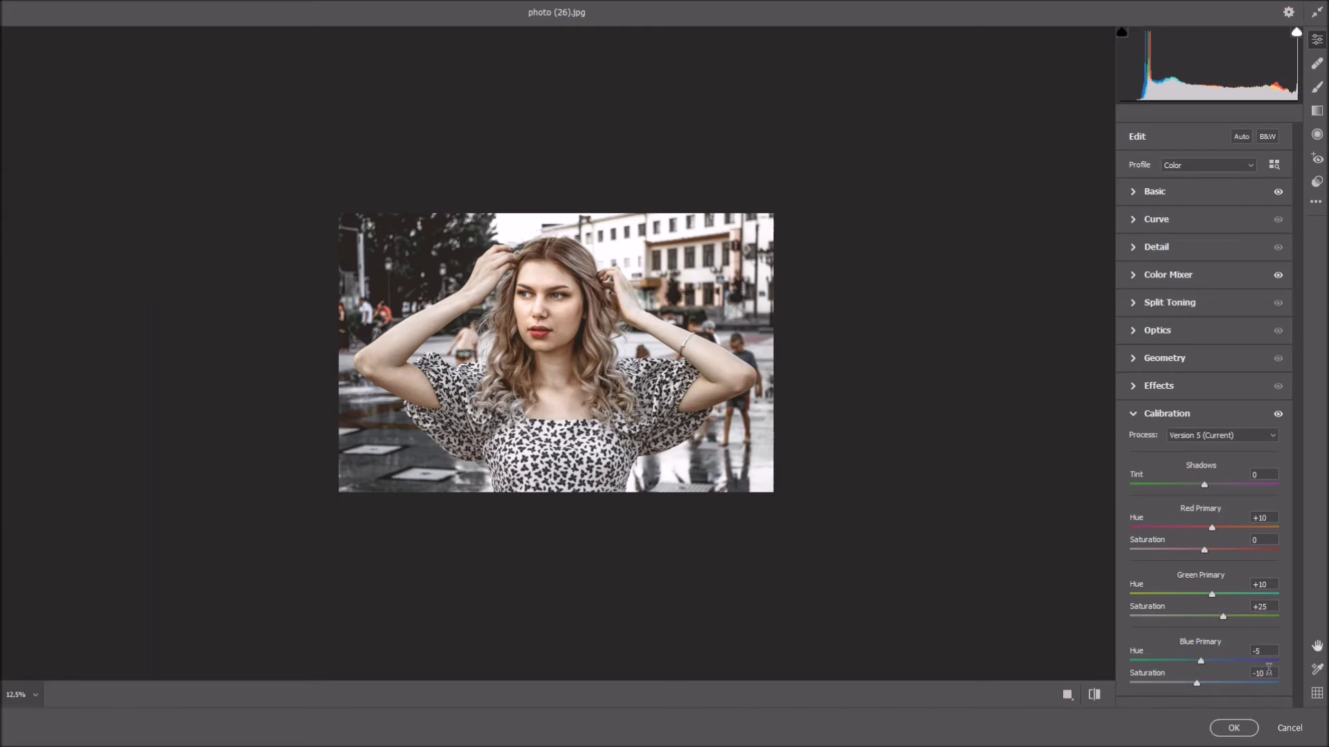
{"action": "left_click", "coordinate": [1097, 695]}
{"action": "left_click", "coordinate": [1096, 694]}
{"action": "left_click", "coordinate": [1097, 695]}
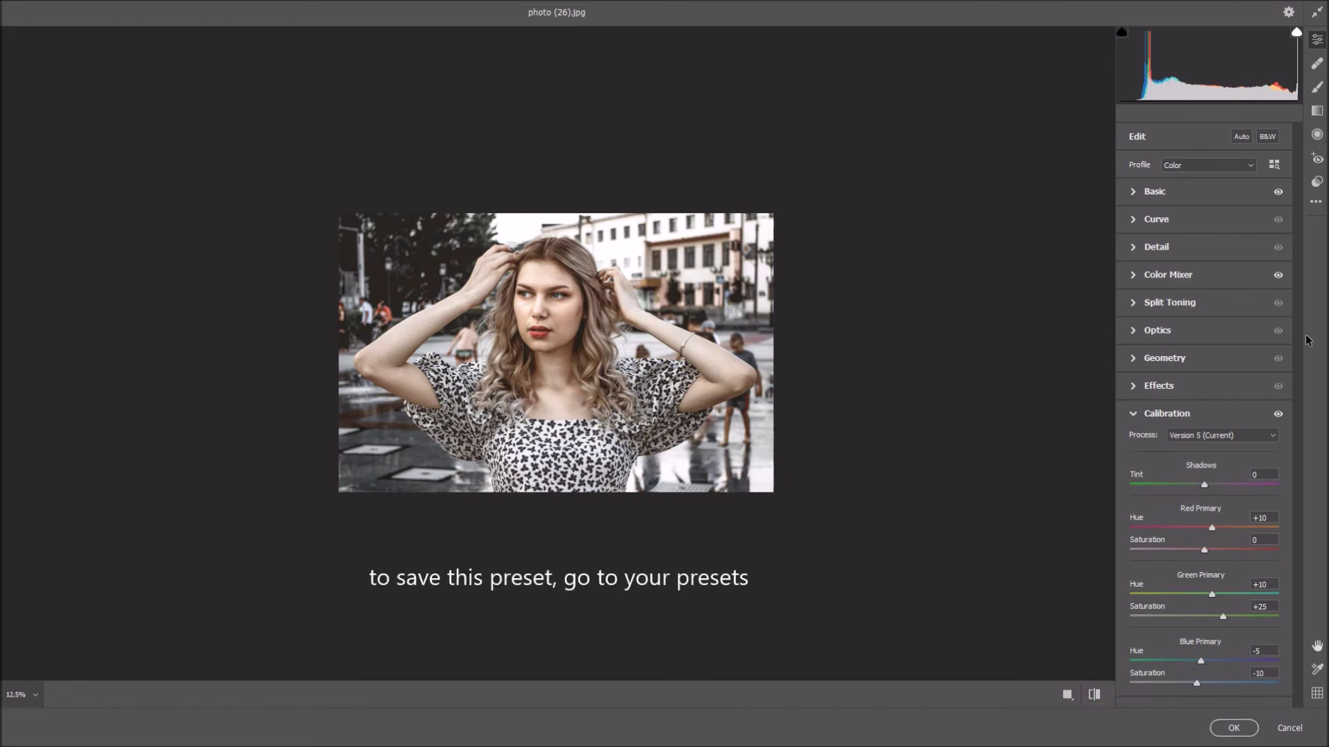
- Create a new preset from the current adjustments and assign it to the Youtube group
{"action": "left_click", "coordinate": [1318, 182]}
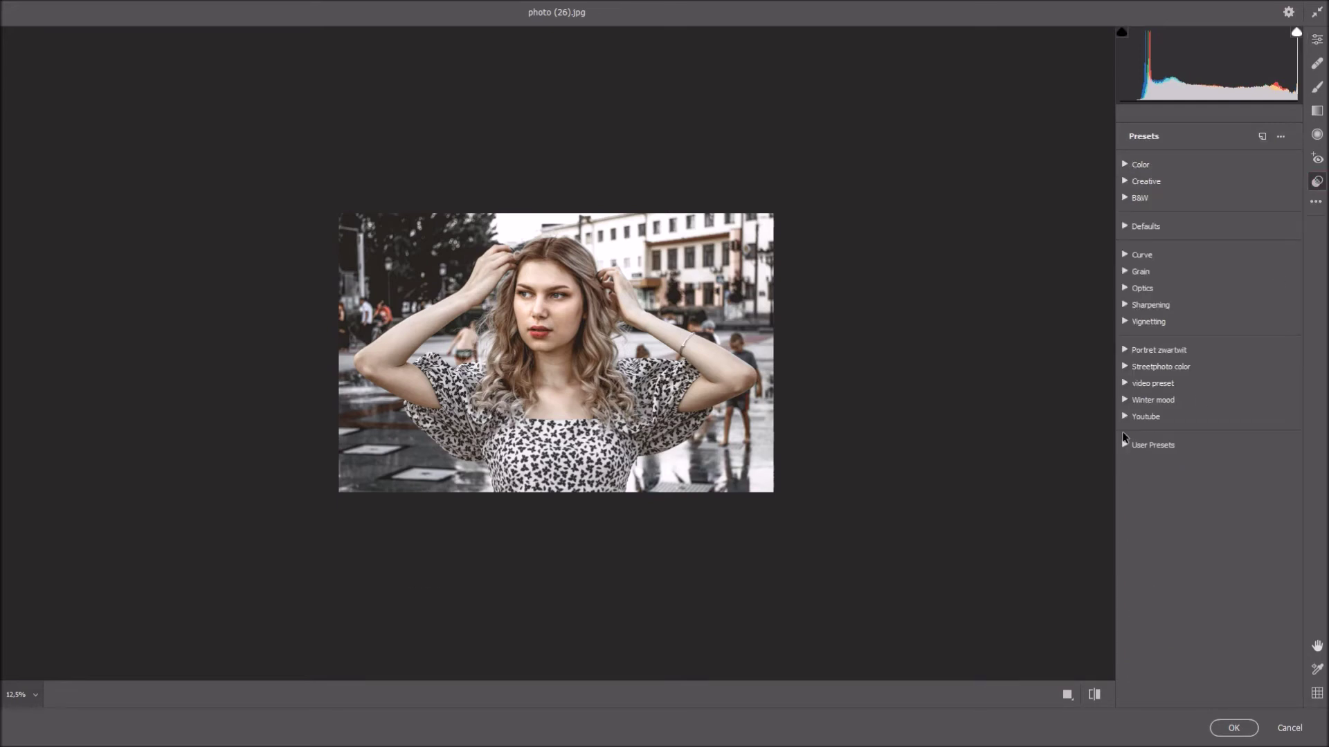
{"action": "left_click", "coordinate": [1281, 142]}
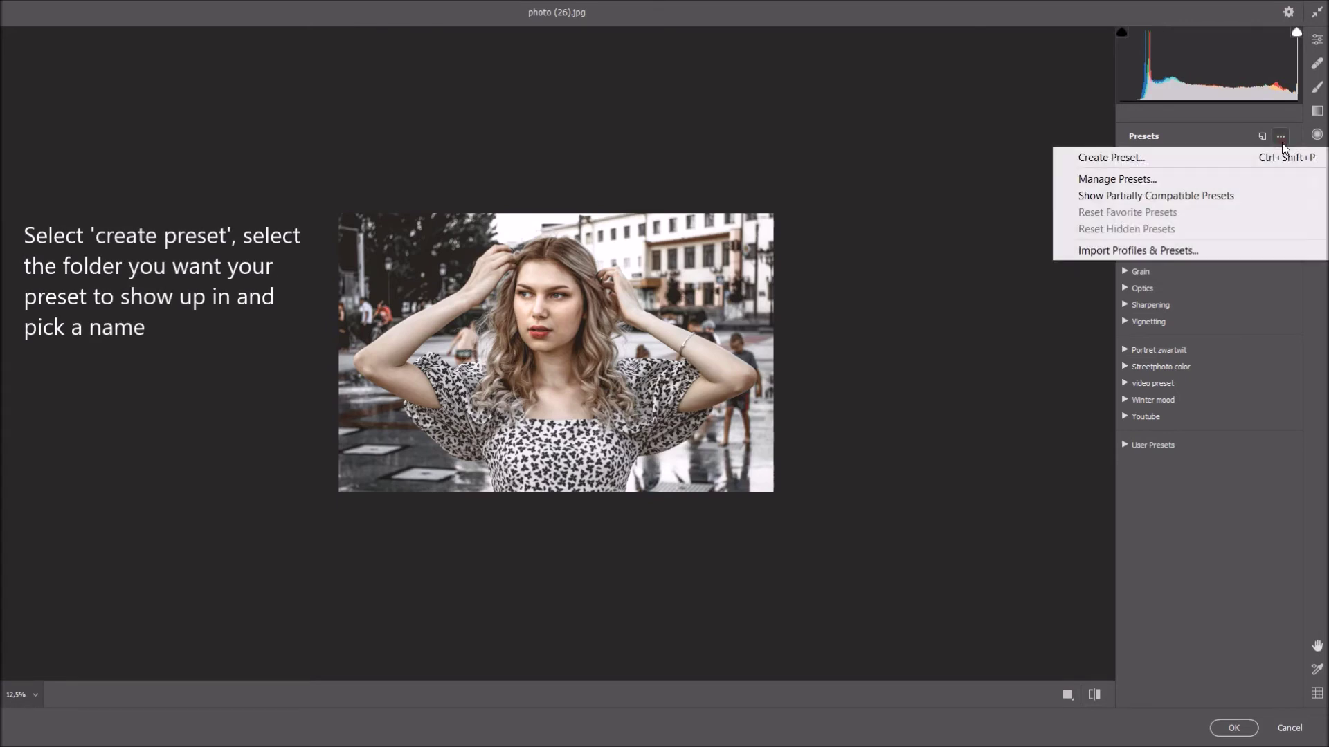
{"action": "left_click", "coordinate": [1227, 160]}
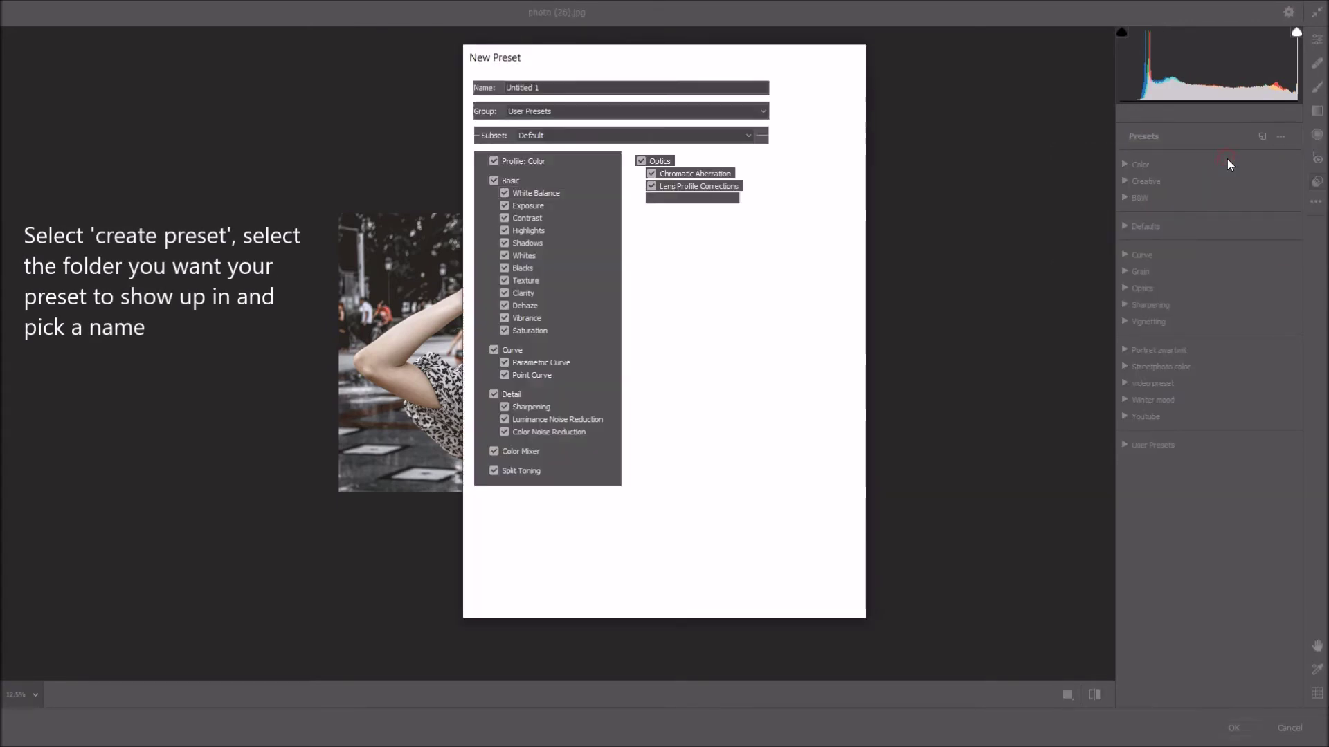
{"action": "left_click", "coordinate": [762, 112]}
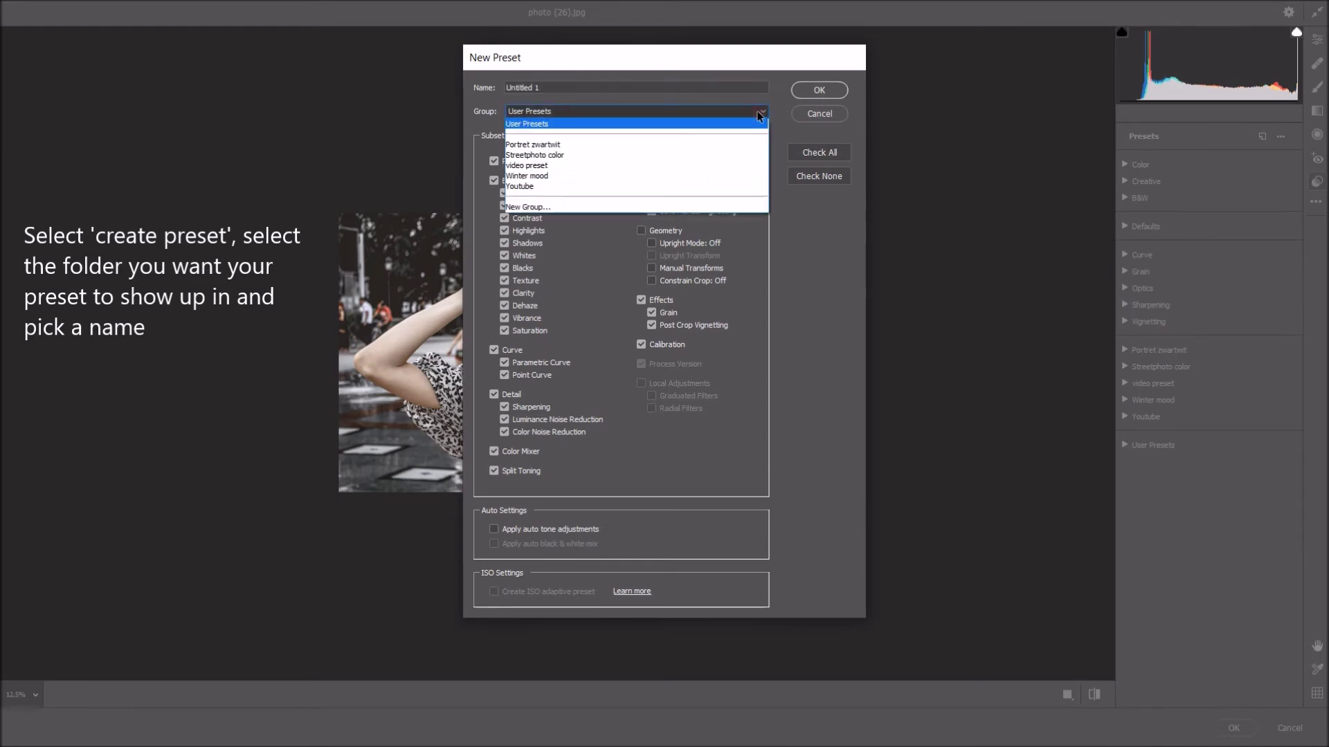
{"action": "left_click", "coordinate": [734, 188]}
- Name the new preset "Grey white" and save it
{"action": "left_click", "coordinate": [703, 86]}
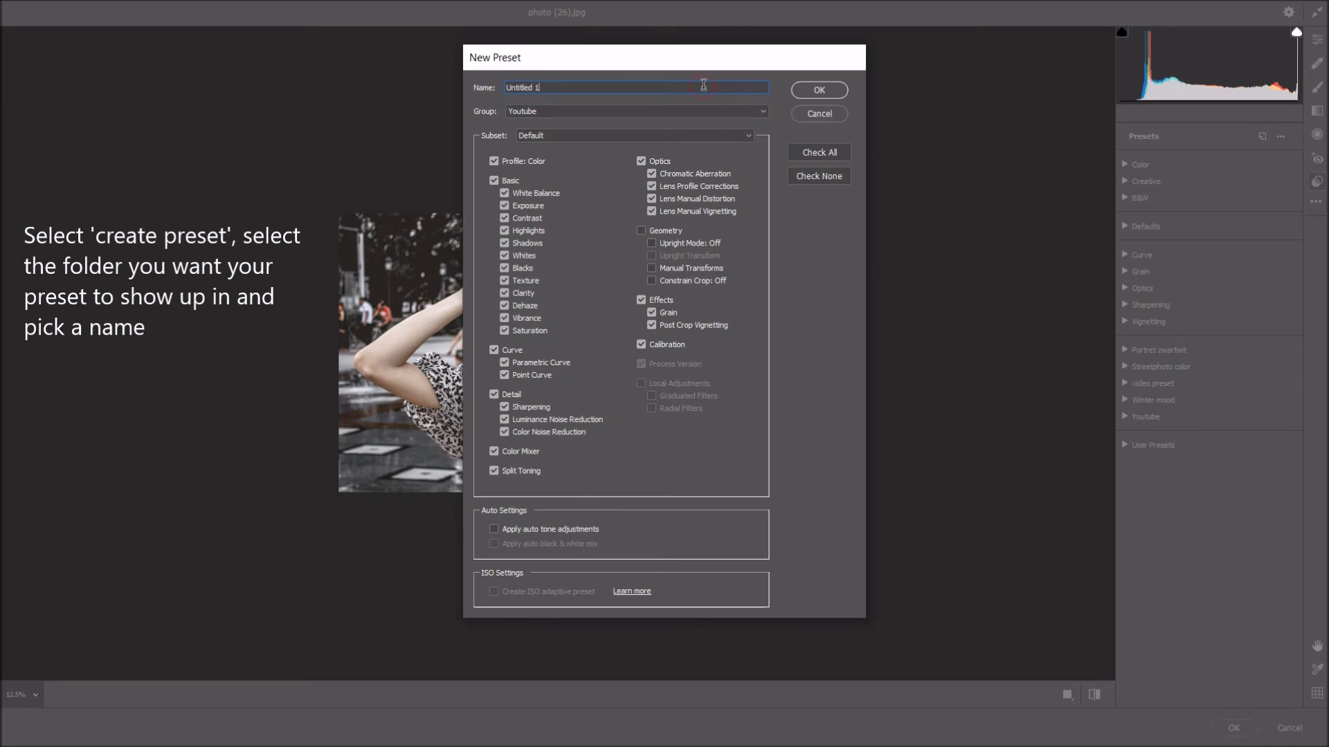
{"action": "key", "text": "BackSpace"}
{"action": "key", "text": "BackSpace"}
{"action": "key", "text": "BackSpace"}
{"action": "key", "text": "BackSpace"}
{"action": "key", "text": "BackSpace"}
{"action": "key", "text": "BackSpace"}
{"action": "key", "text": "BackSpace"}
{"action": "key", "text": "BackSpace"}
{"action": "type", "text": "Grey white"}
{"action": "left_click", "coordinate": [835, 92]}
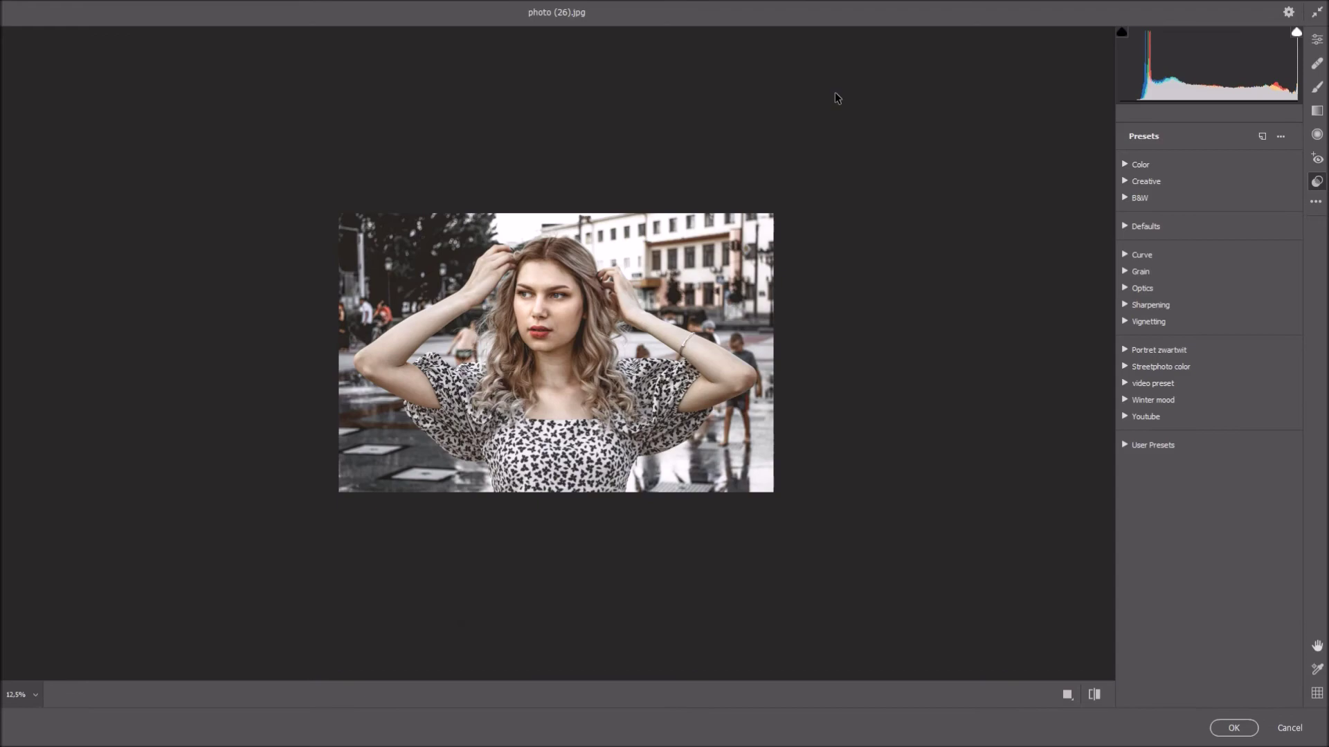
- Apply the Camera Raw adjustments to Layer 1 and compare the photo with and without its smart filters
{"action": "left_click", "coordinate": [1234, 728]}
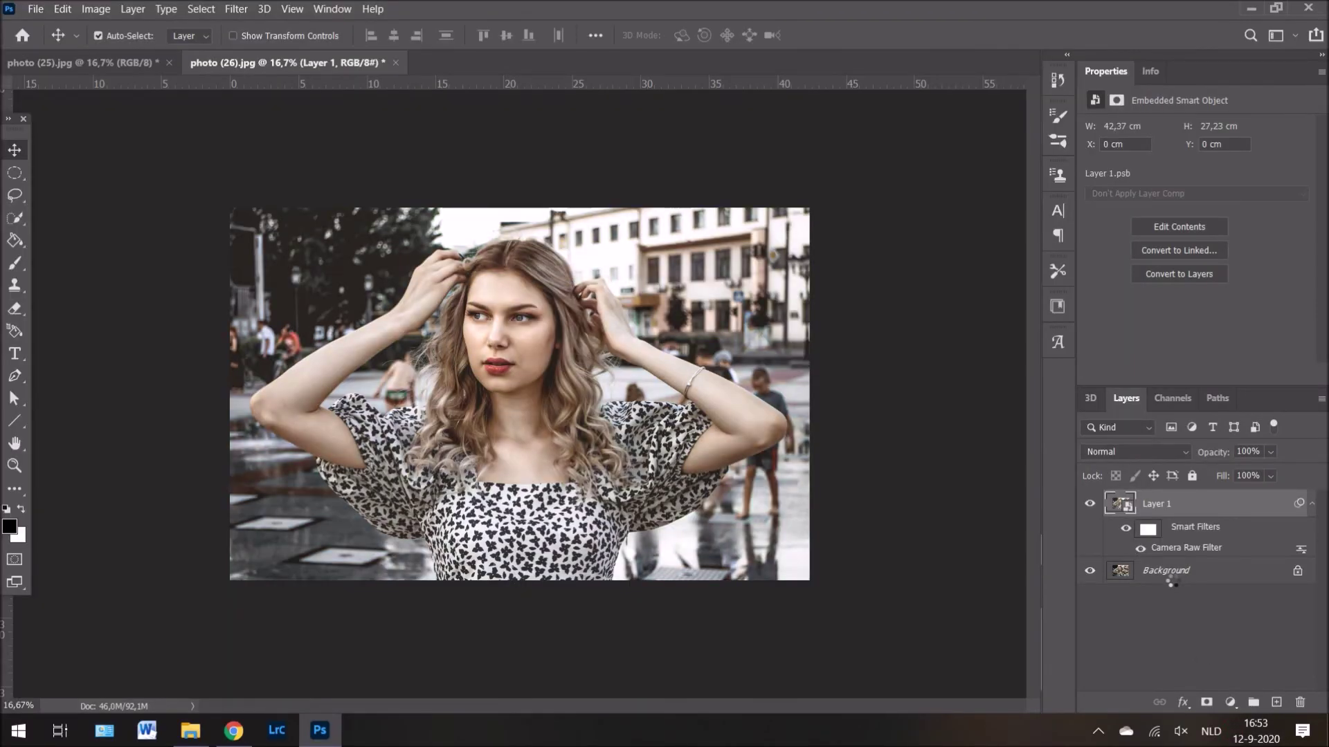
{"action": "left_click", "coordinate": [1127, 530]}
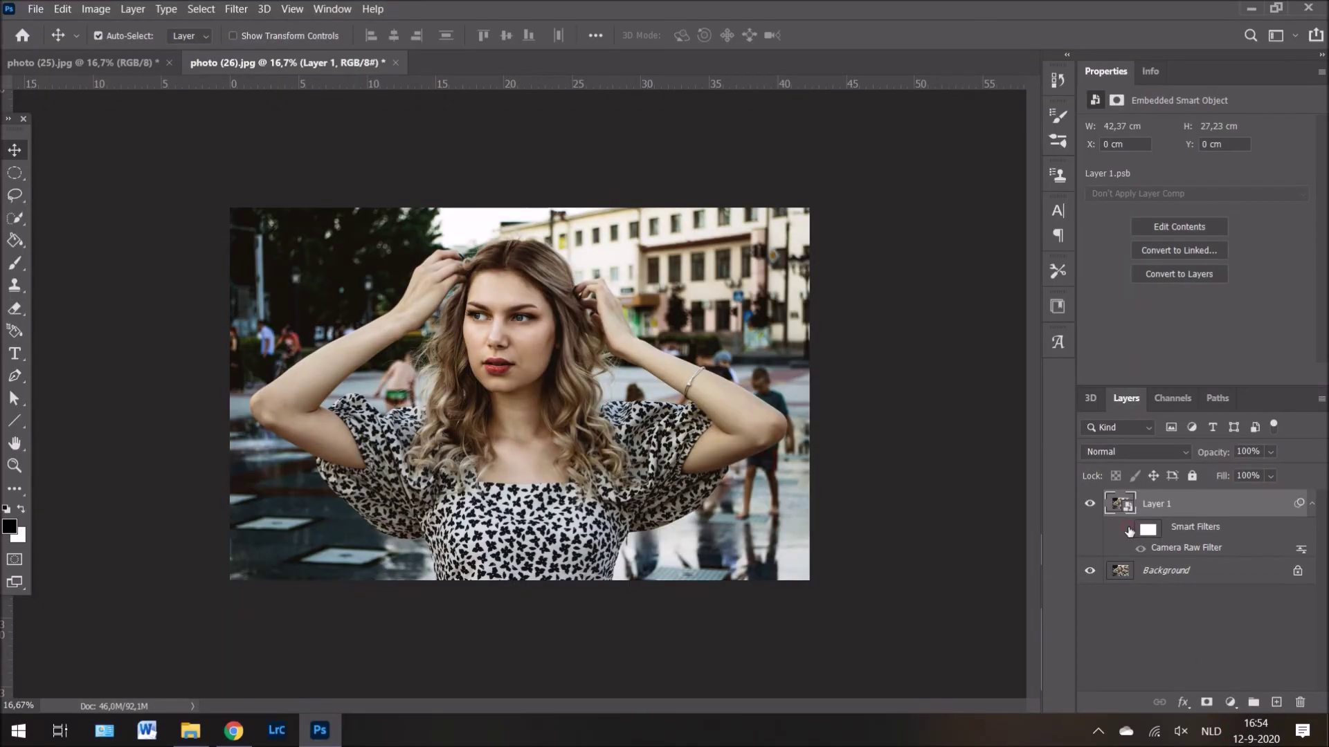
{"action": "left_click", "coordinate": [1128, 530]}
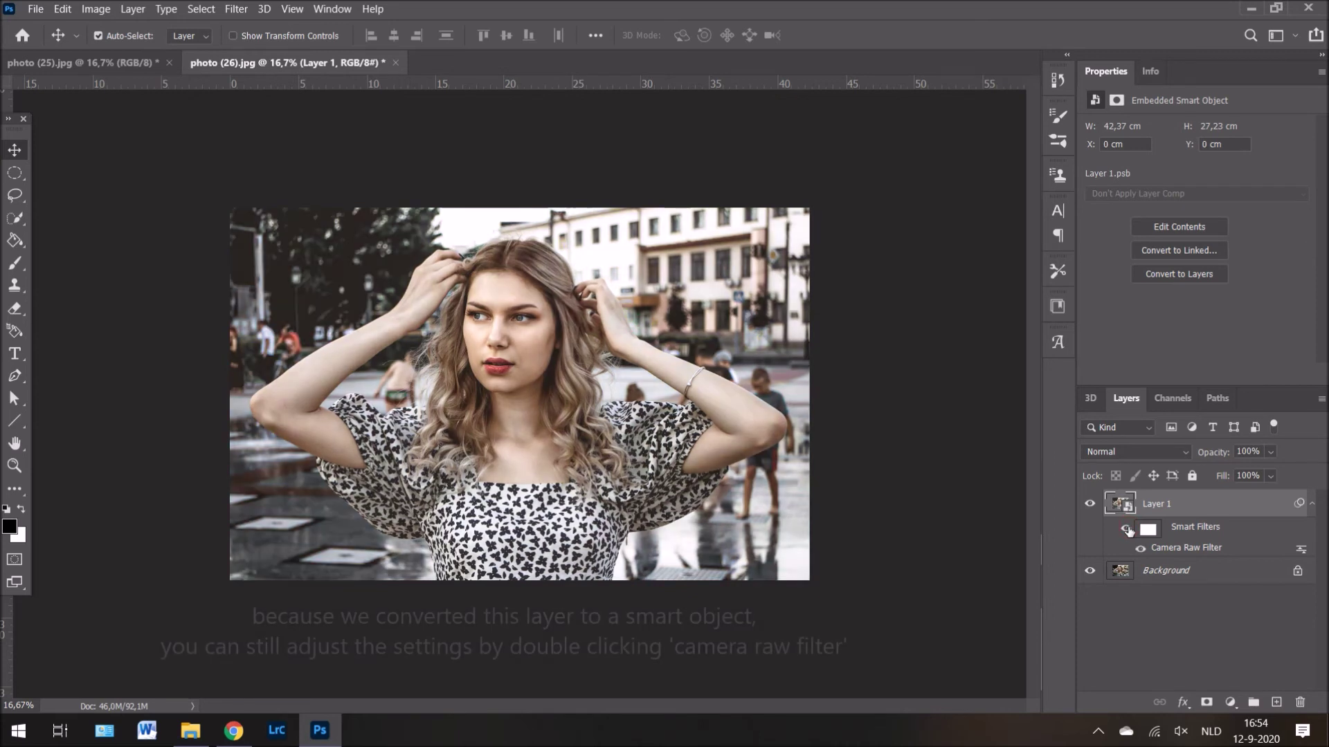
- Reopen Layer 1's Camera Raw smart filter, examine the Basic and Color Mixer settings, and close it with OK
{"action": "double_click", "coordinate": [1228, 549]}
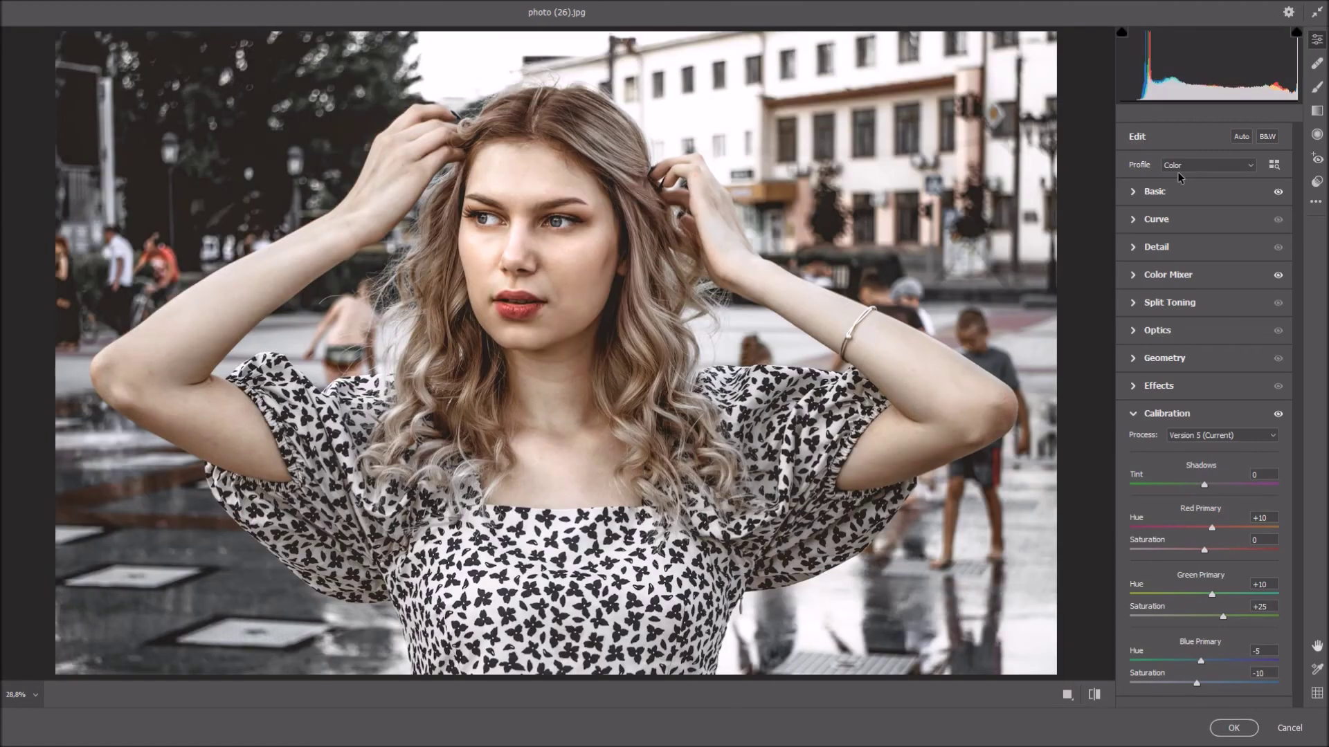
{"action": "left_click", "coordinate": [1135, 192]}
{"action": "left_click", "coordinate": [1135, 193]}
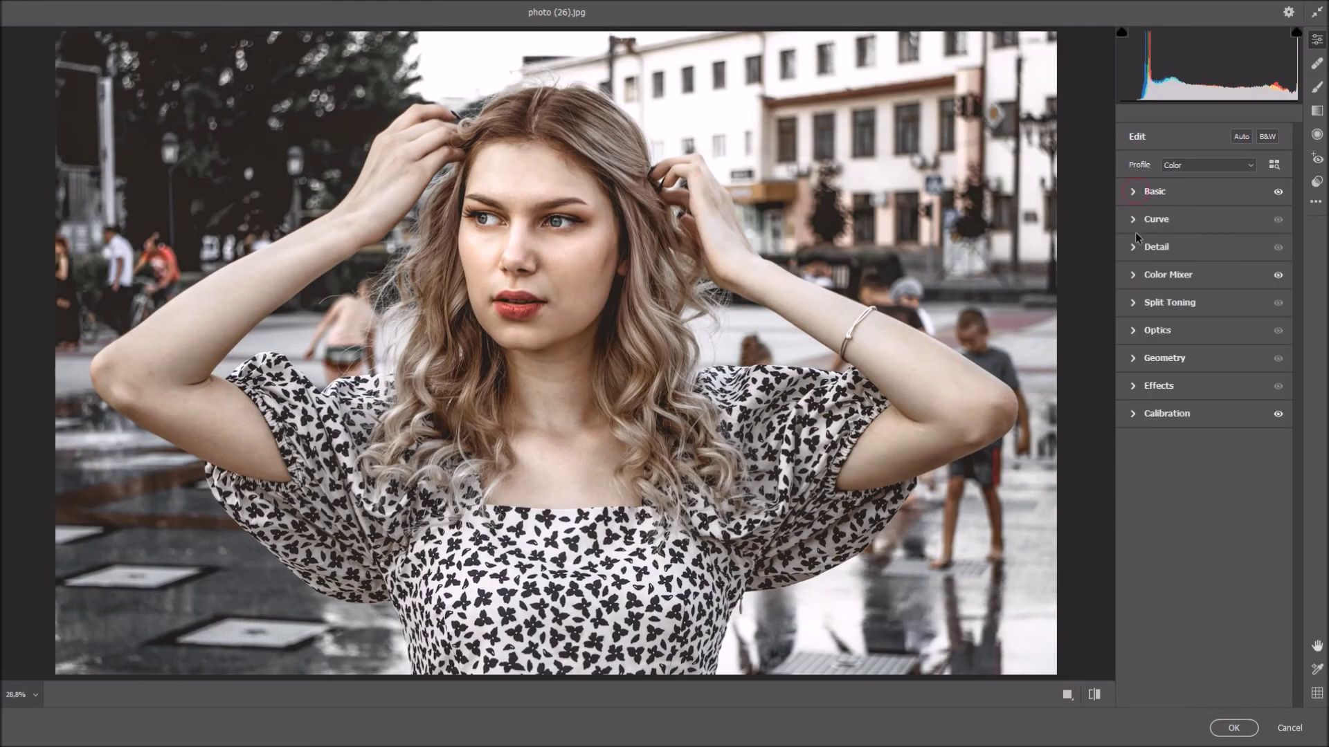
{"action": "left_click", "coordinate": [1134, 275]}
{"action": "left_click", "coordinate": [1134, 276]}
{"action": "left_click", "coordinate": [1233, 728]}
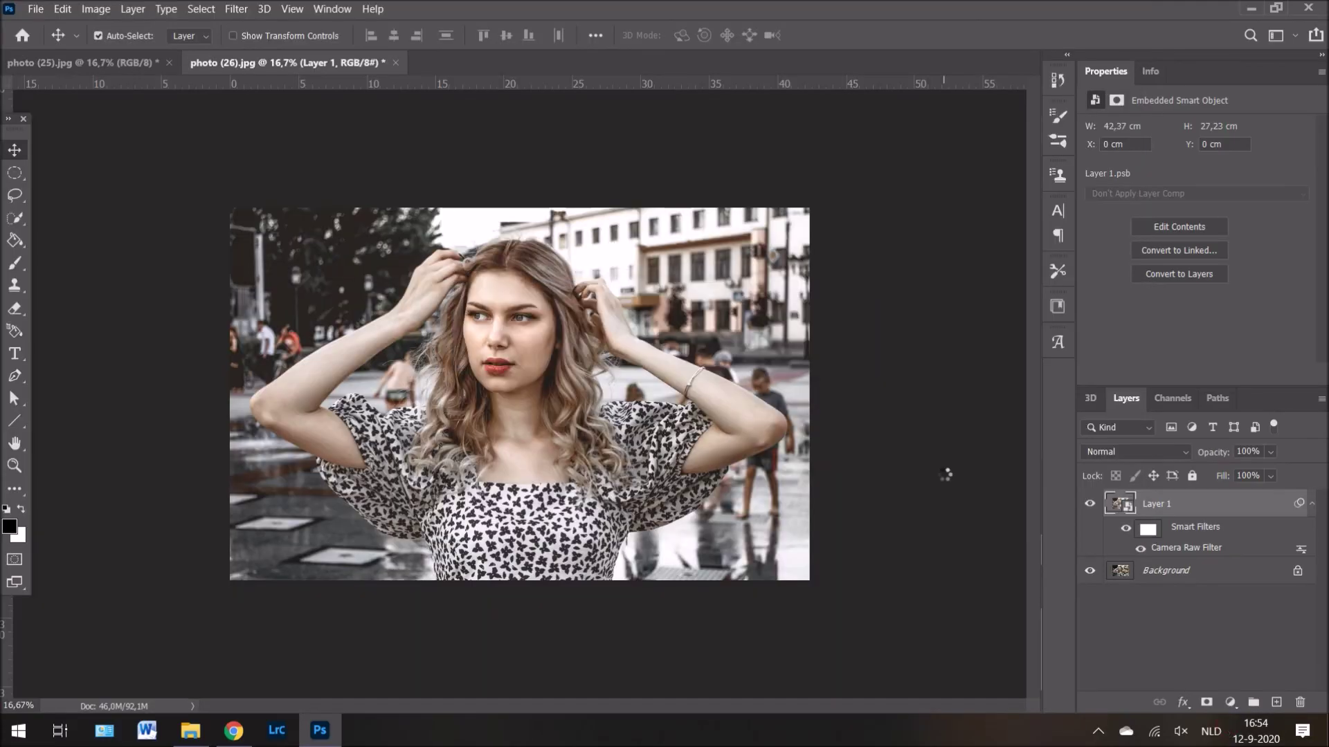